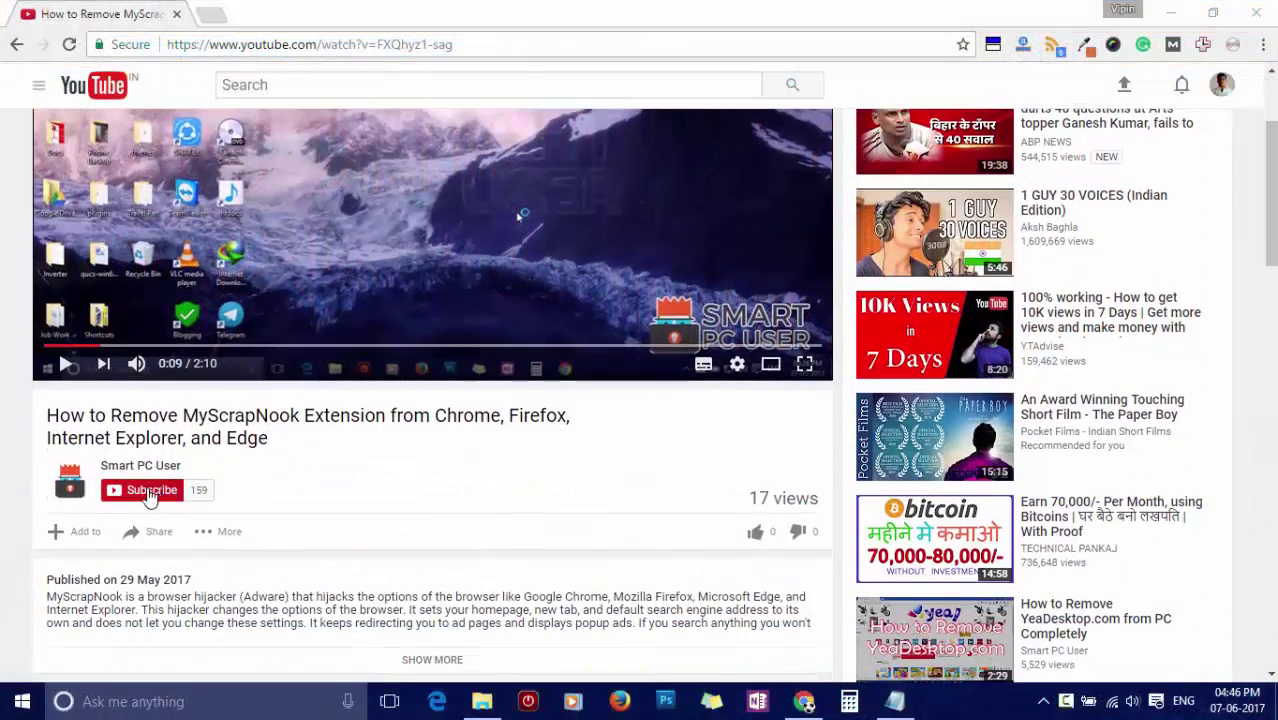
# - Subscribe to the Smart PC User channel and turn on all its notifications
pyautogui.click(147, 493)
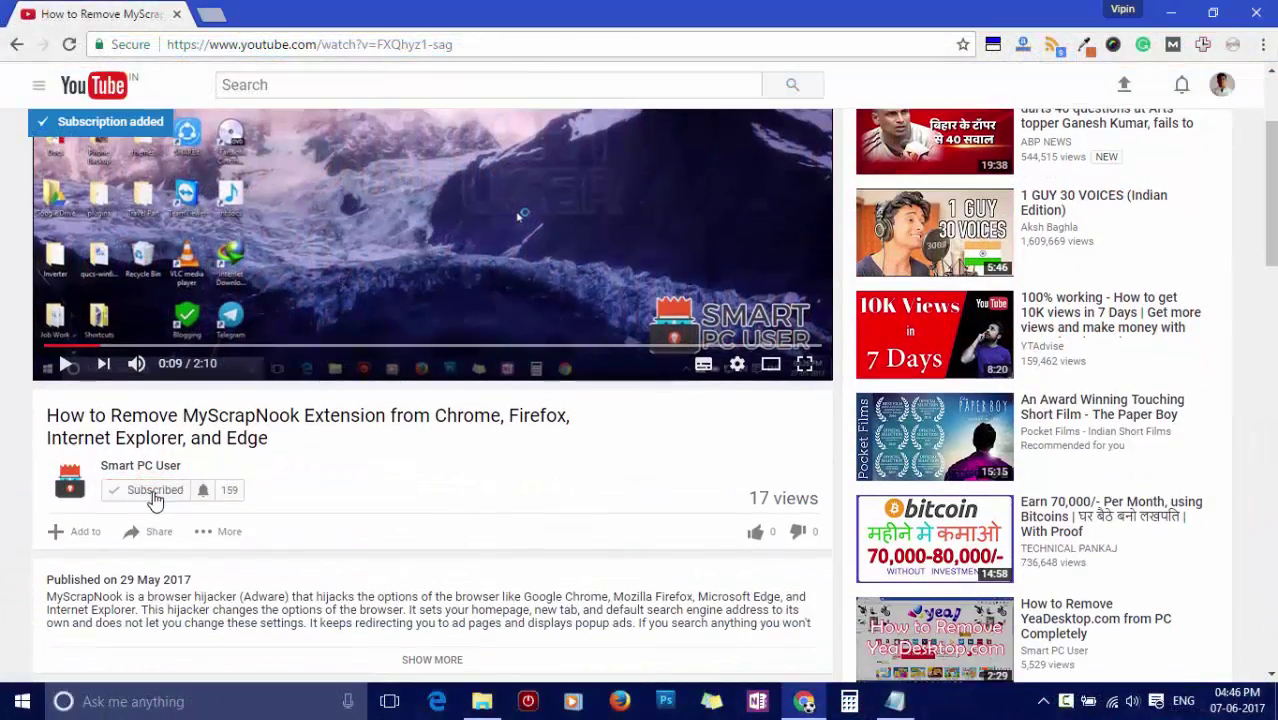
pyautogui.click(203, 493)
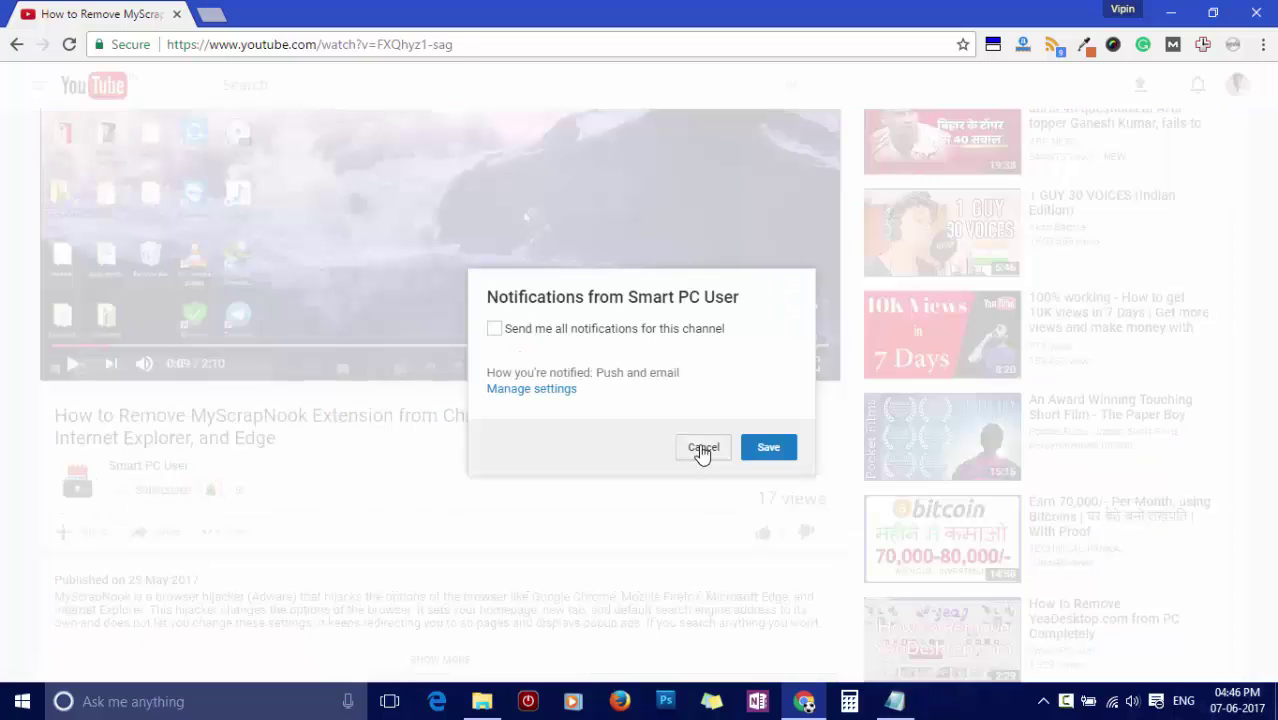
pyautogui.click(590, 332)
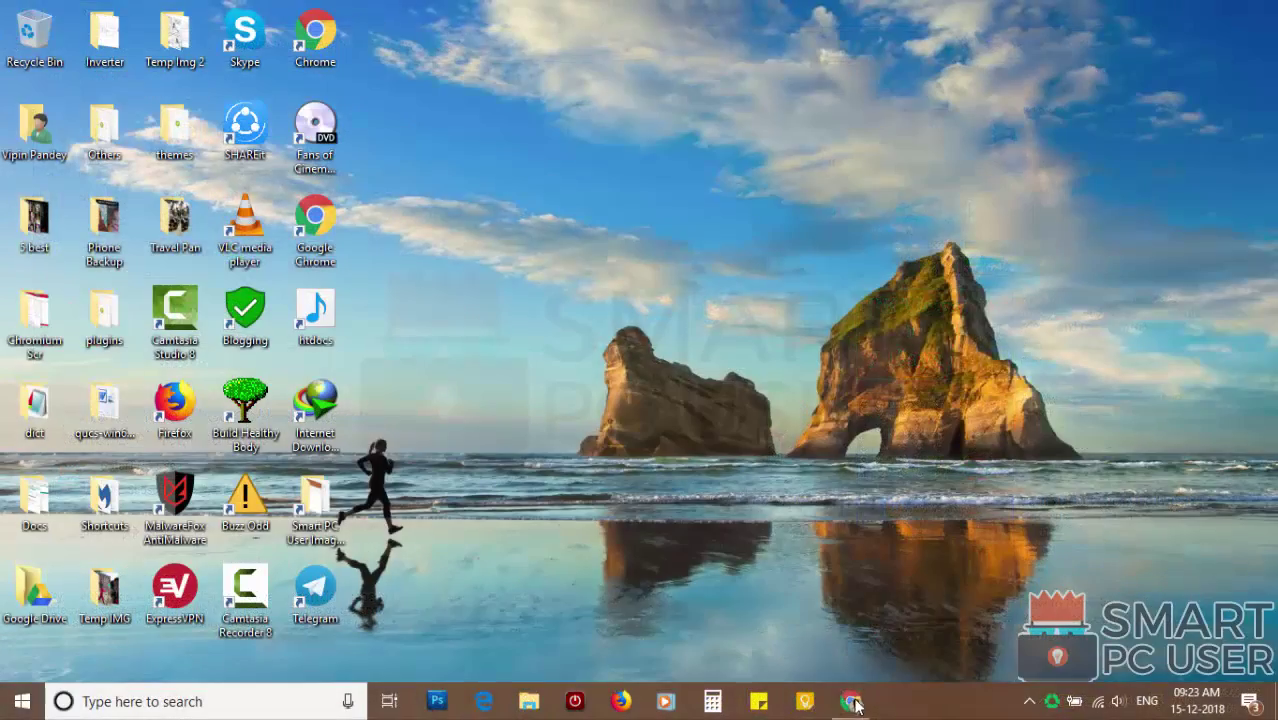
pyautogui.click(853, 703)
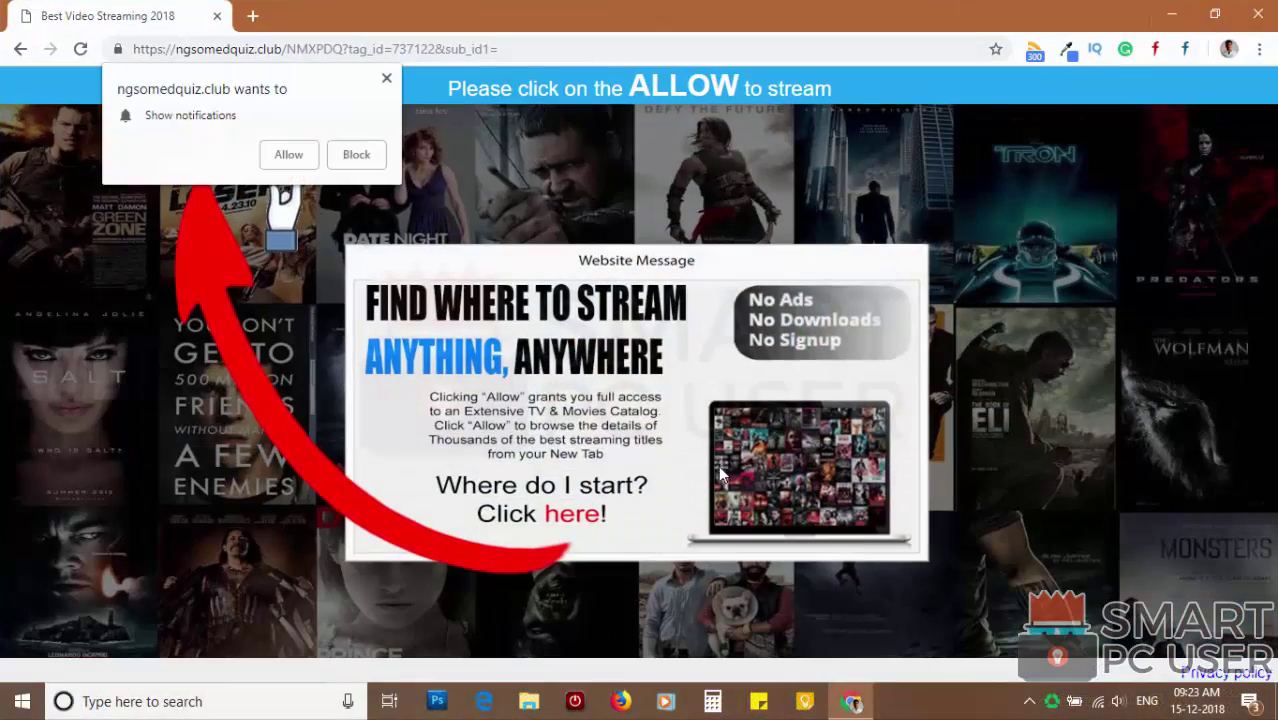
pyautogui.click(213, 49)
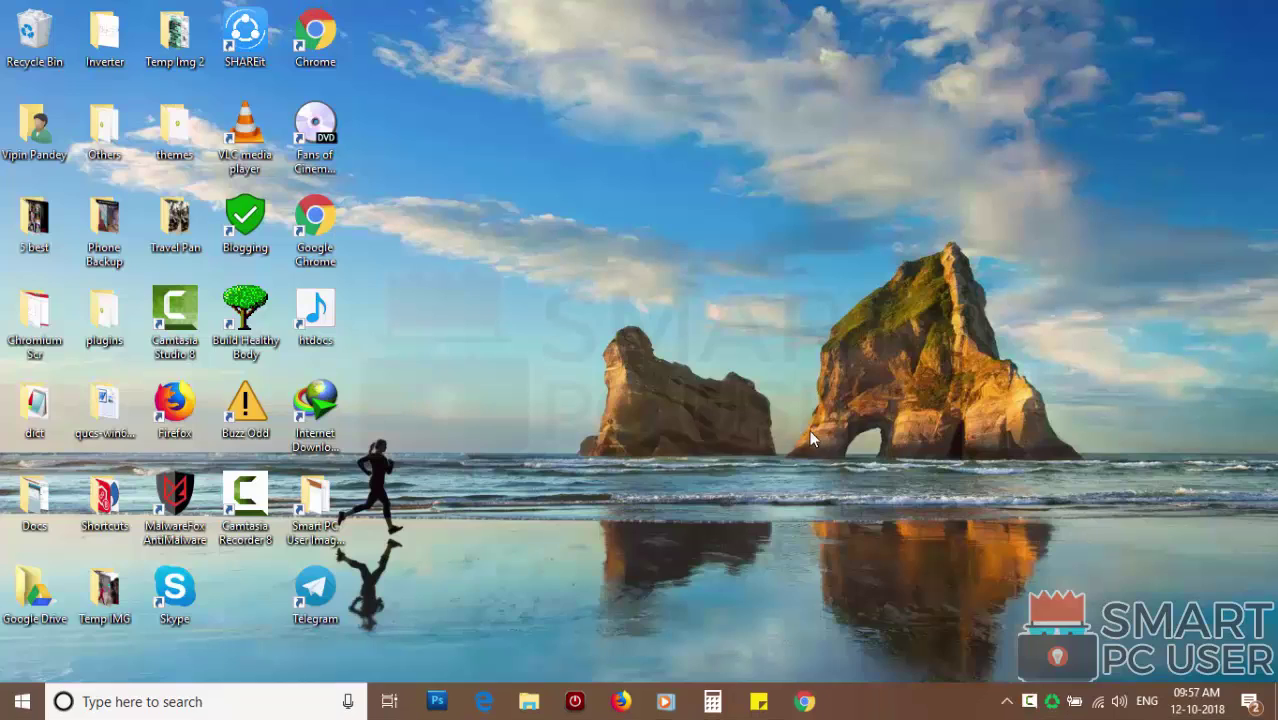
# - Launch Chrome and open Settings > Advanced > Content settings
pyautogui.click(804, 701)
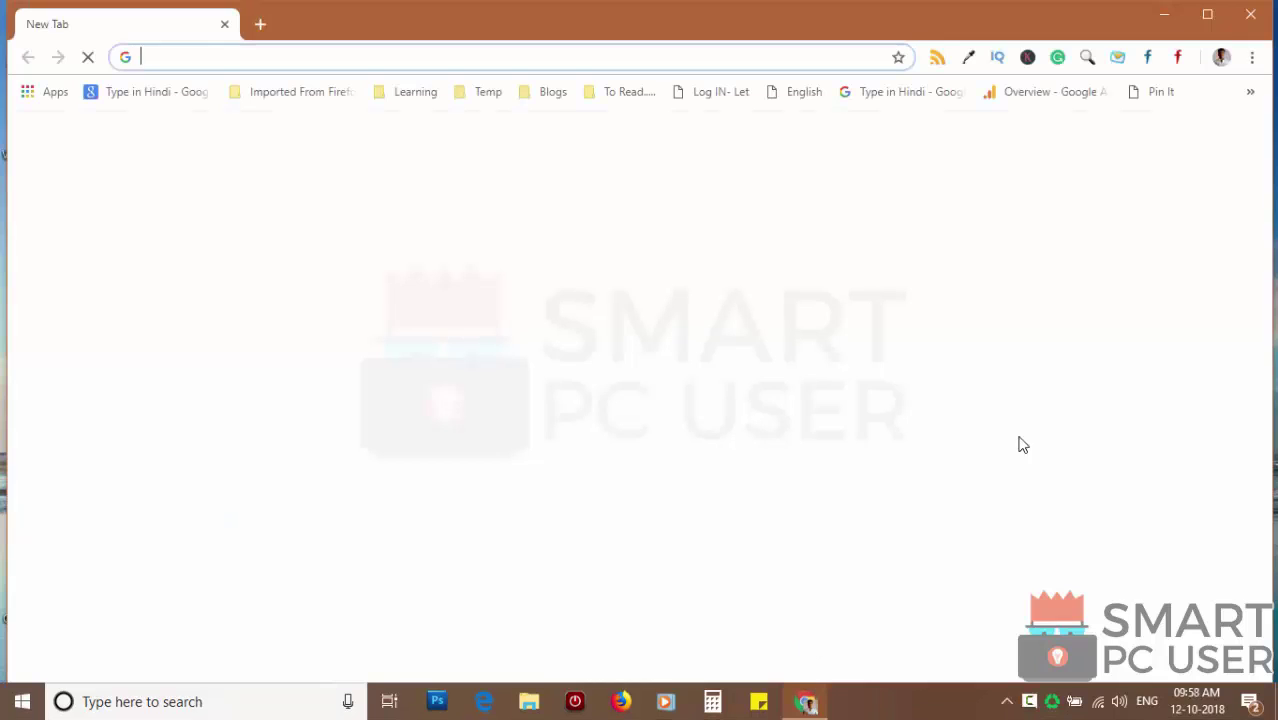
pyautogui.click(1210, 15)
pyautogui.click(1259, 48)
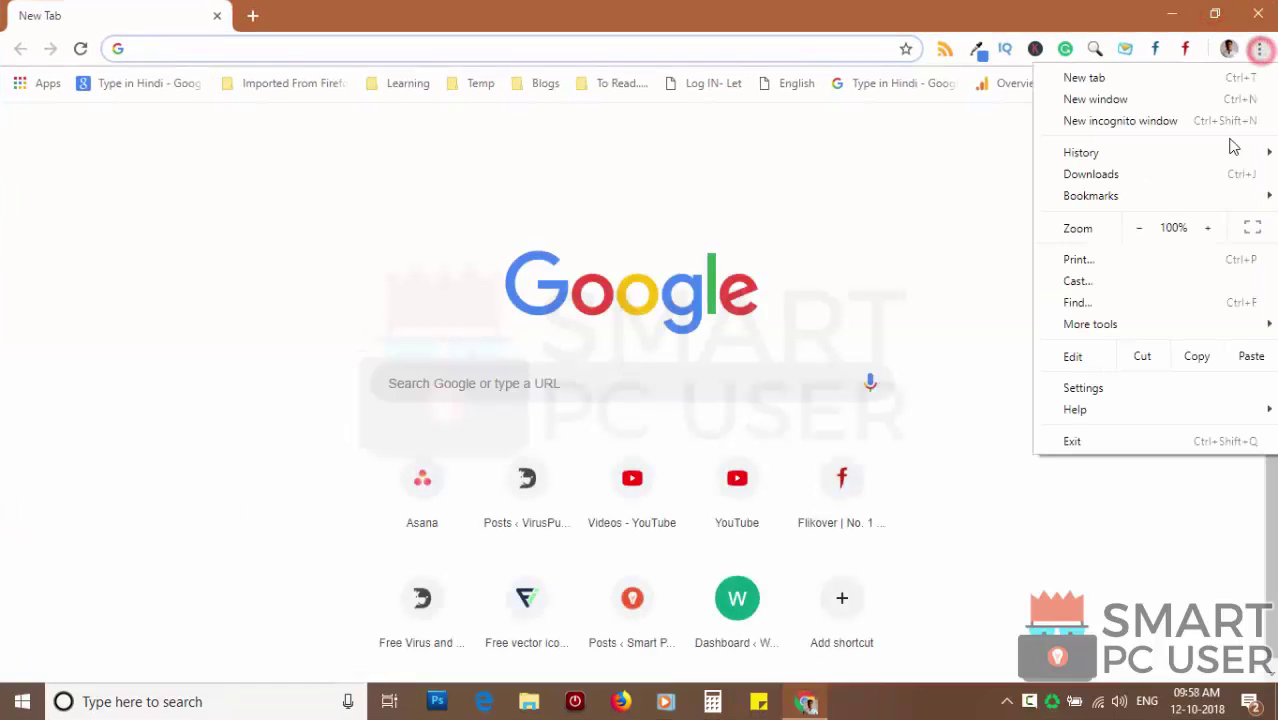
pyautogui.click(1119, 393)
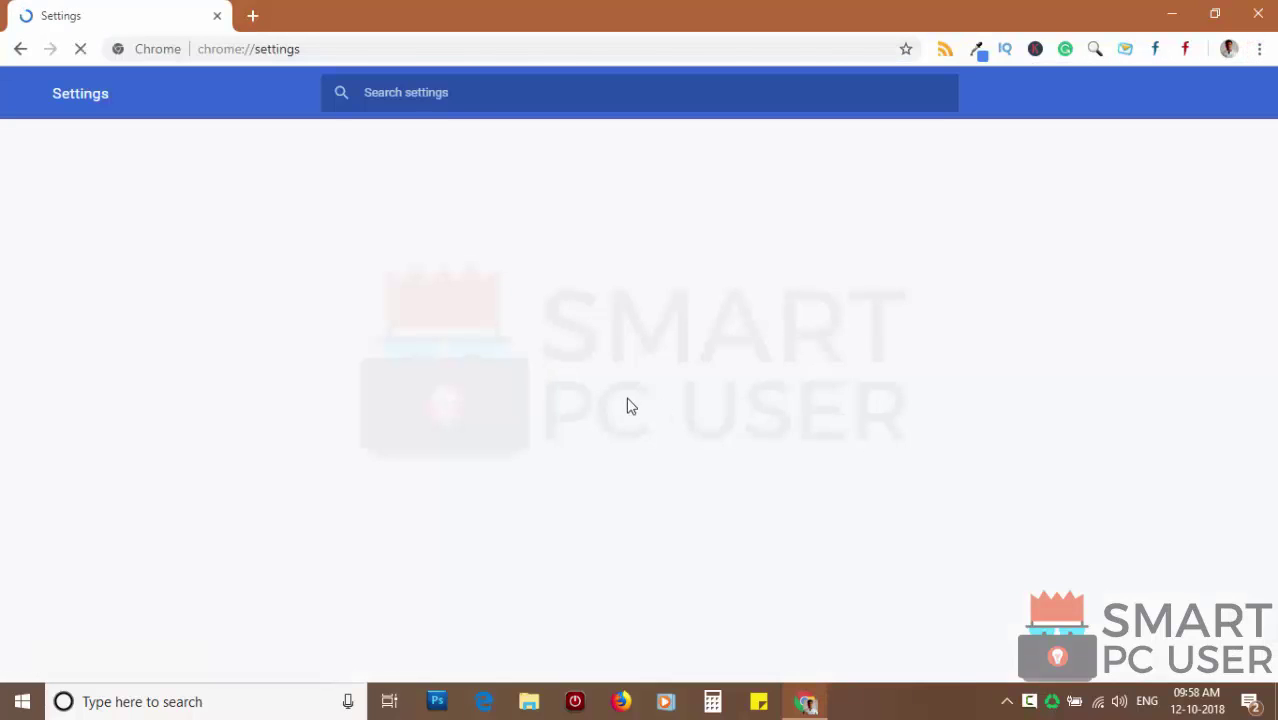
pyautogui.scroll(-15, 623, 430)
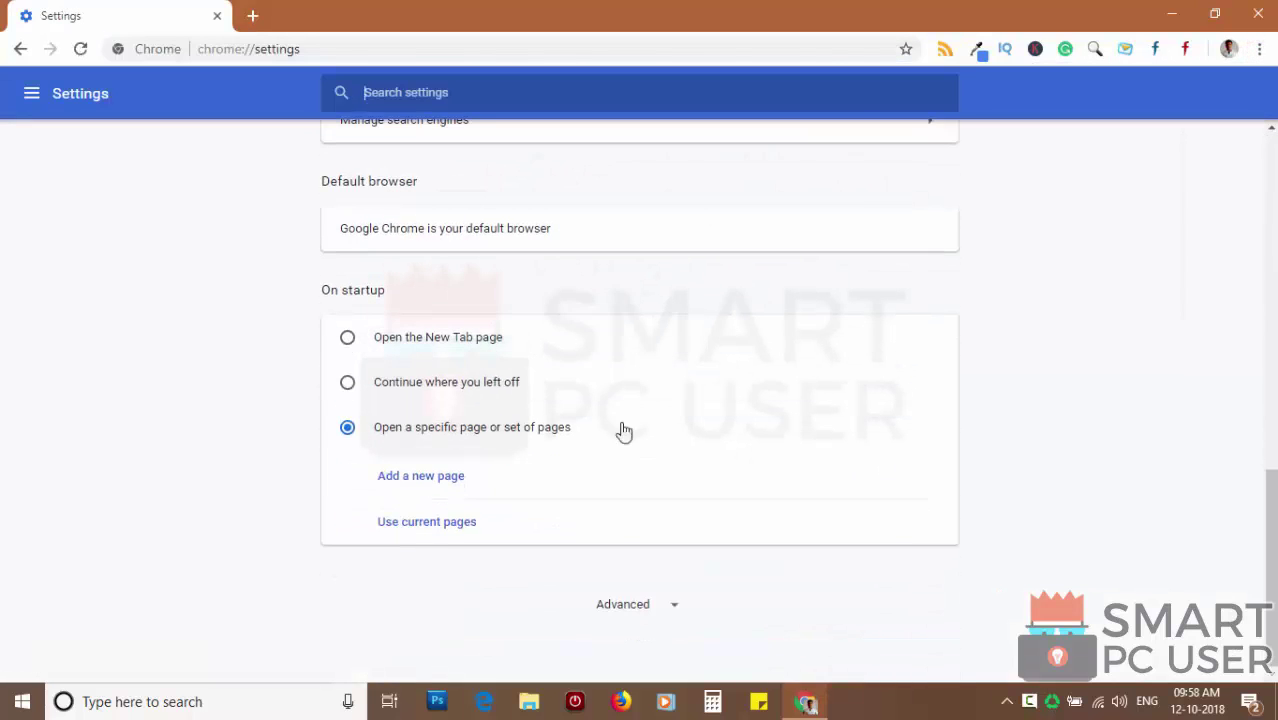
pyautogui.click(626, 606)
pyautogui.scroll(-3, 627, 590)
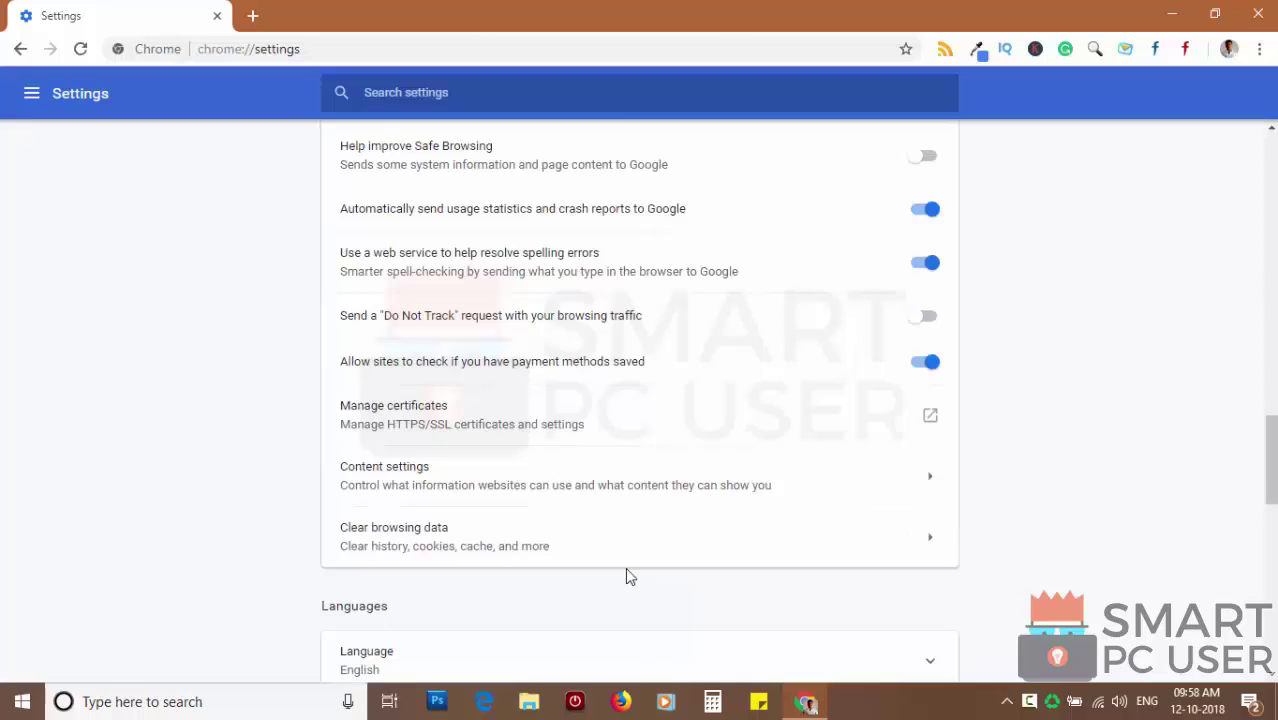
pyautogui.click(412, 458)
pyautogui.scroll(-1, 436, 350)
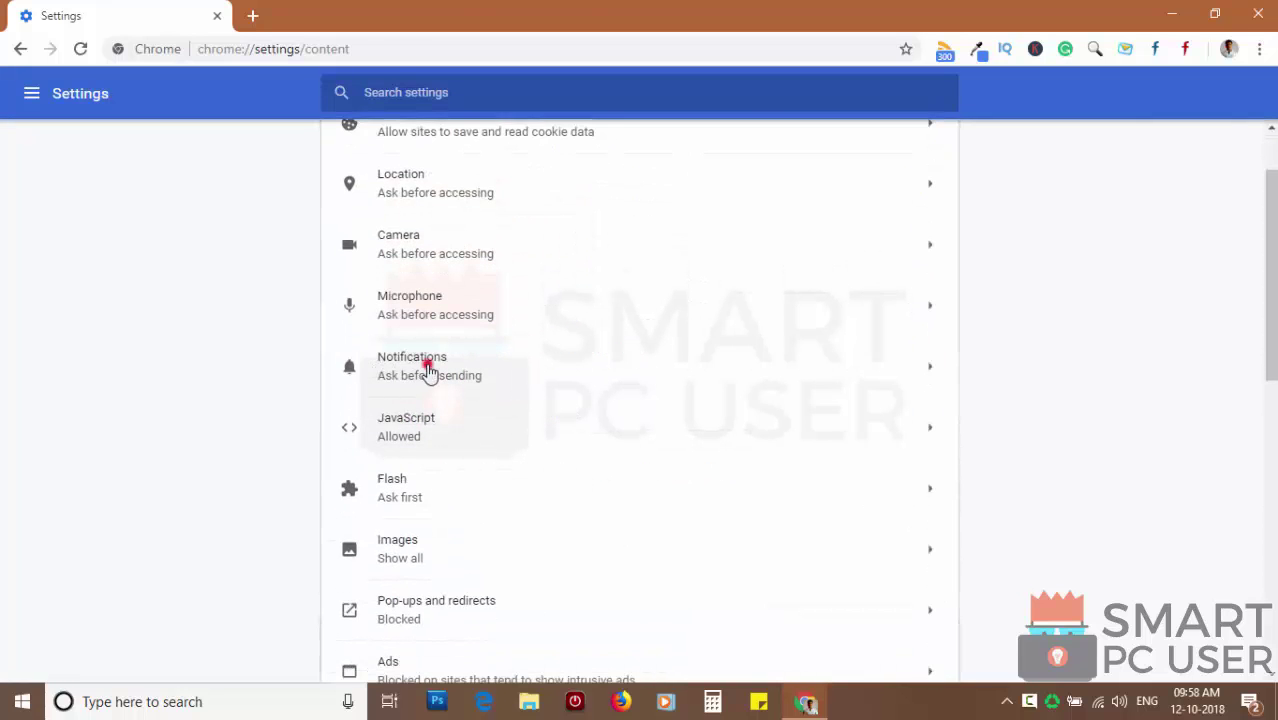
# - Remove sinopt1k.com, wea4her.com, lukcontentdelivery.info and zippnewsupdate.info from Chrome's allowed notifications
pyautogui.click(428, 367)
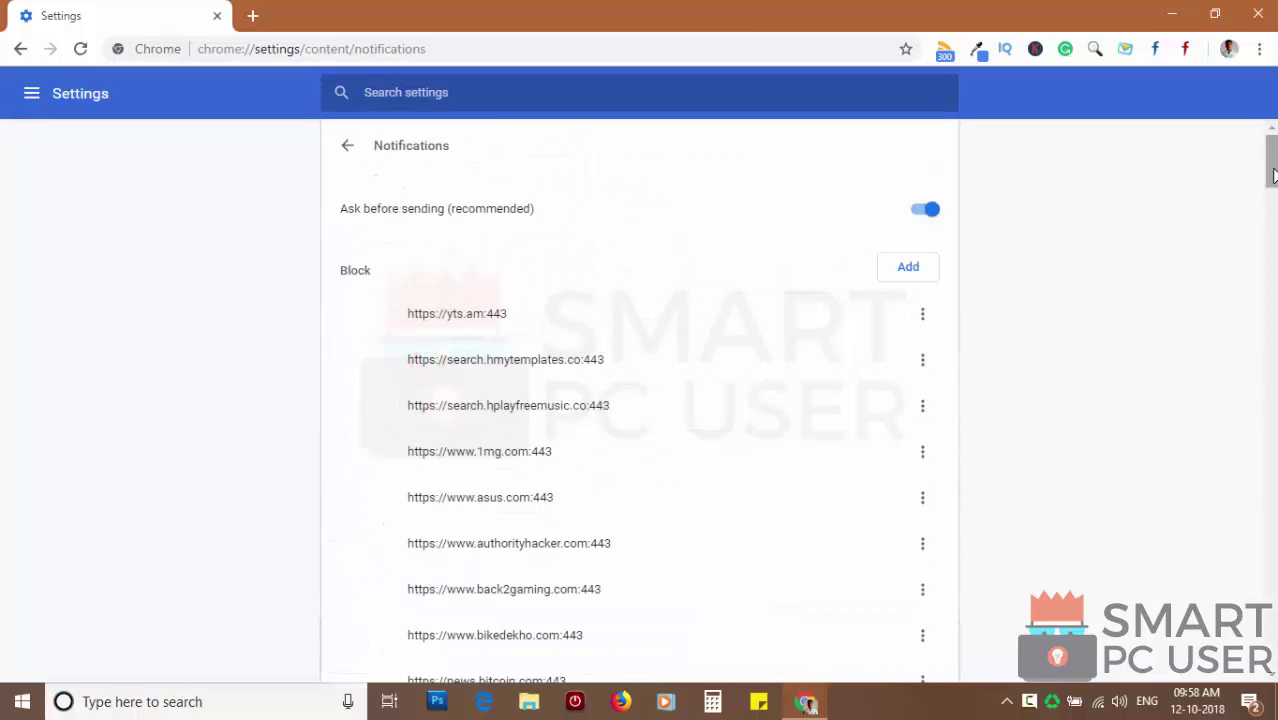
pyautogui.moveTo(1272, 175); pyautogui.dragTo(1220, 637)
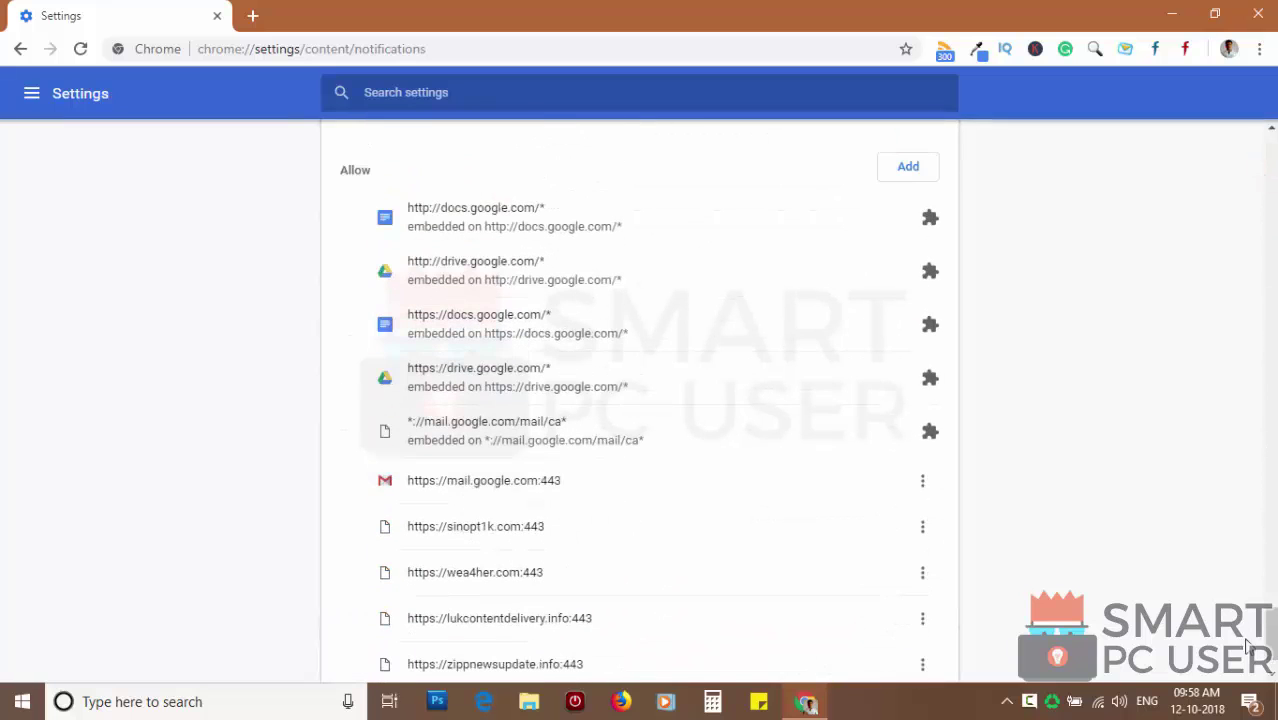
pyautogui.scroll(-1, 407, 434)
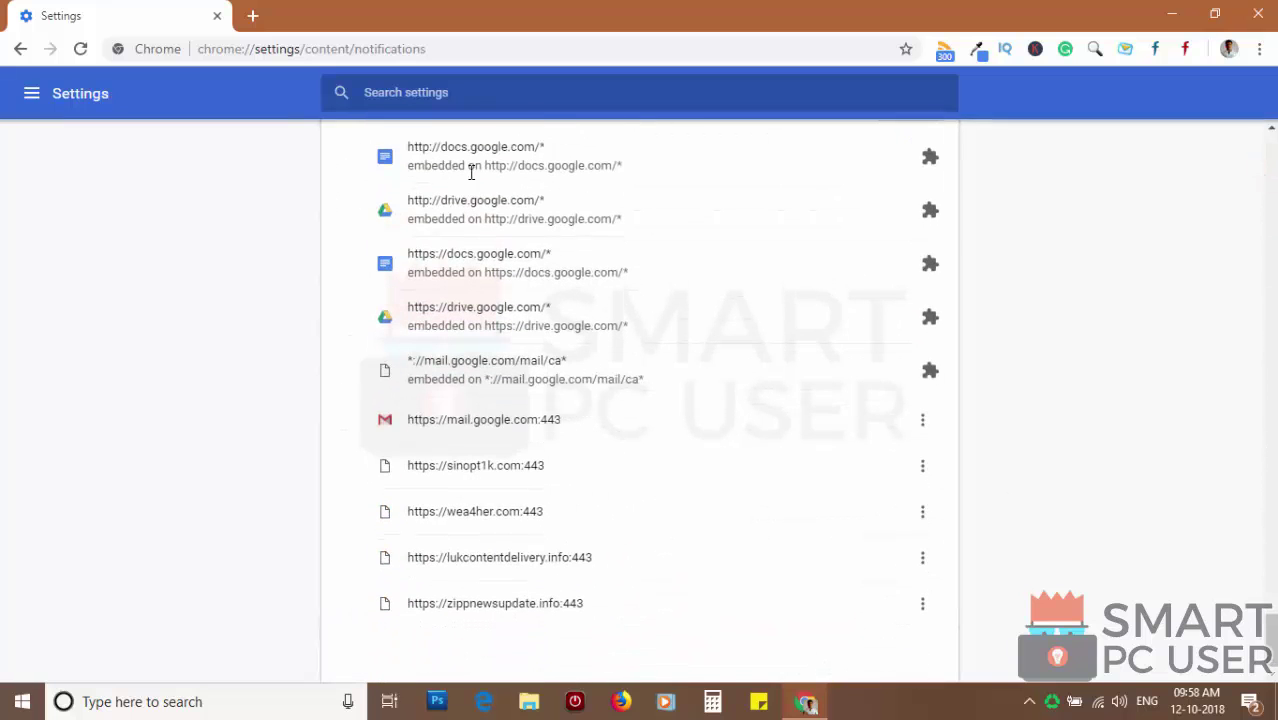
pyautogui.click(924, 472)
pyautogui.click(918, 527)
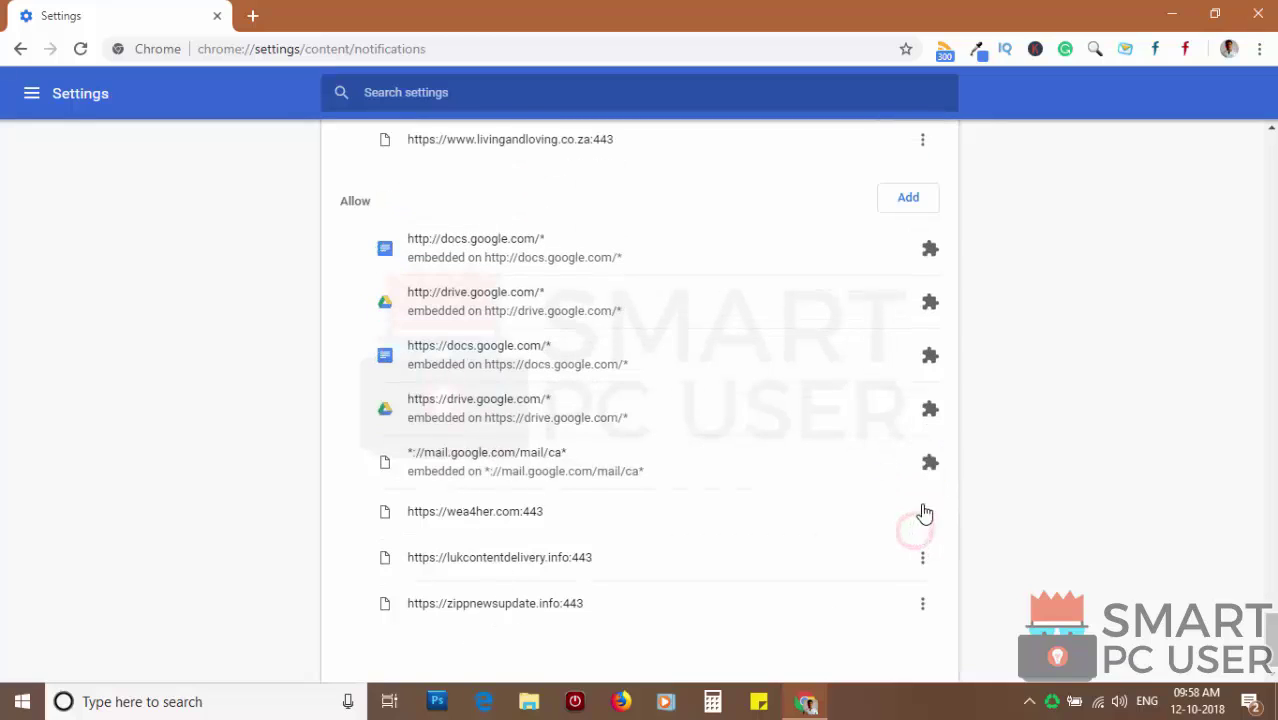
pyautogui.click(922, 511)
pyautogui.click(898, 578)
pyautogui.click(924, 558)
pyautogui.click(908, 623)
pyautogui.click(918, 604)
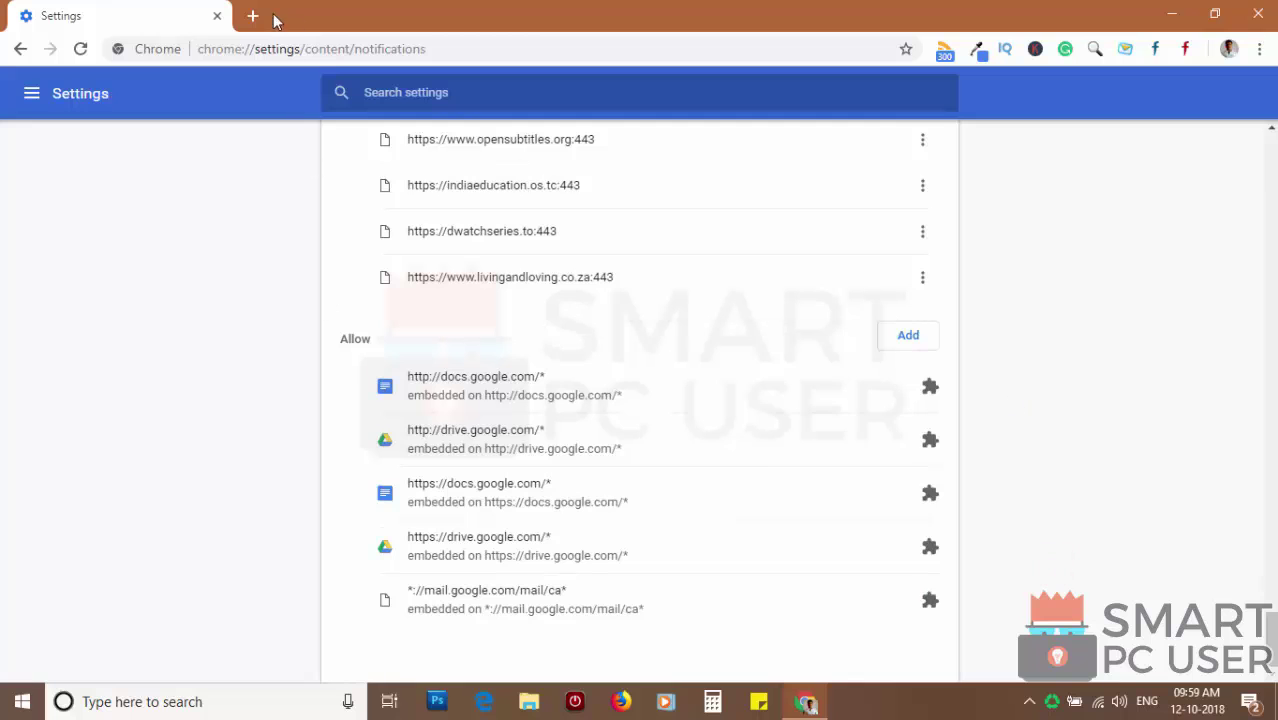
# - Close Chrome and relaunch it into its Settings page
pyautogui.click(1259, 15)
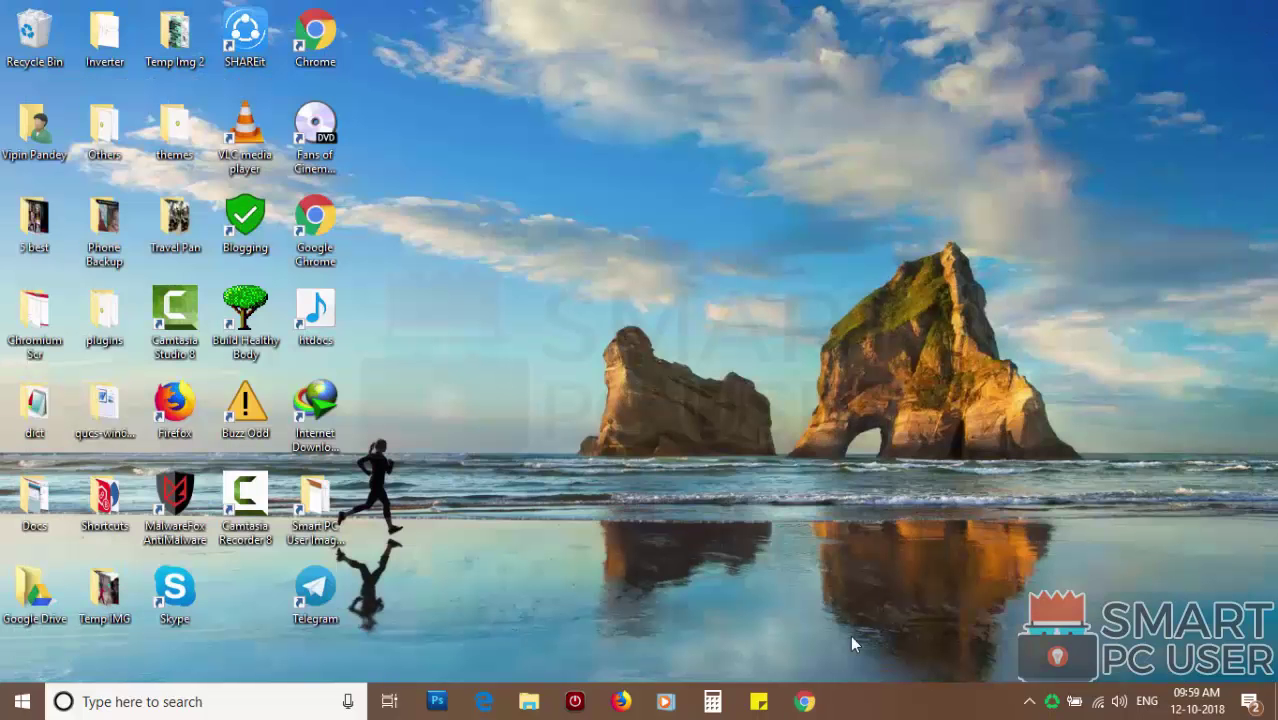
pyautogui.click(805, 701)
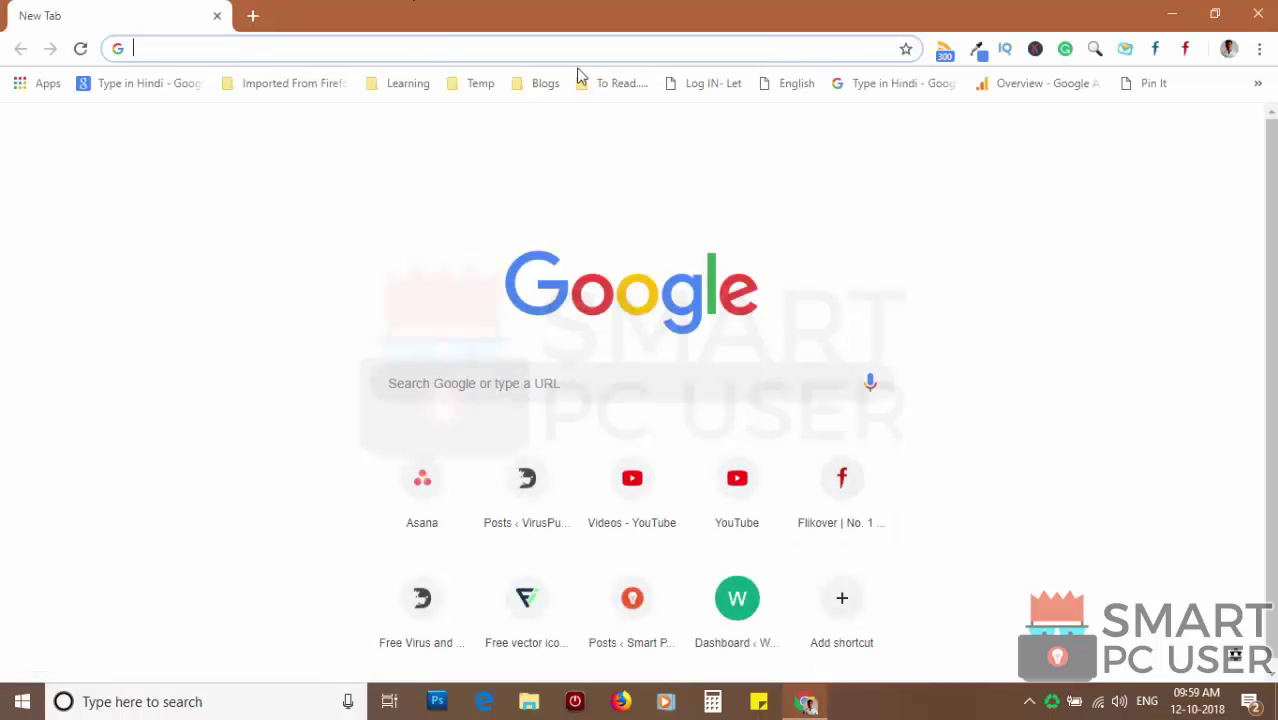
pyautogui.click(1259, 48)
pyautogui.click(1100, 397)
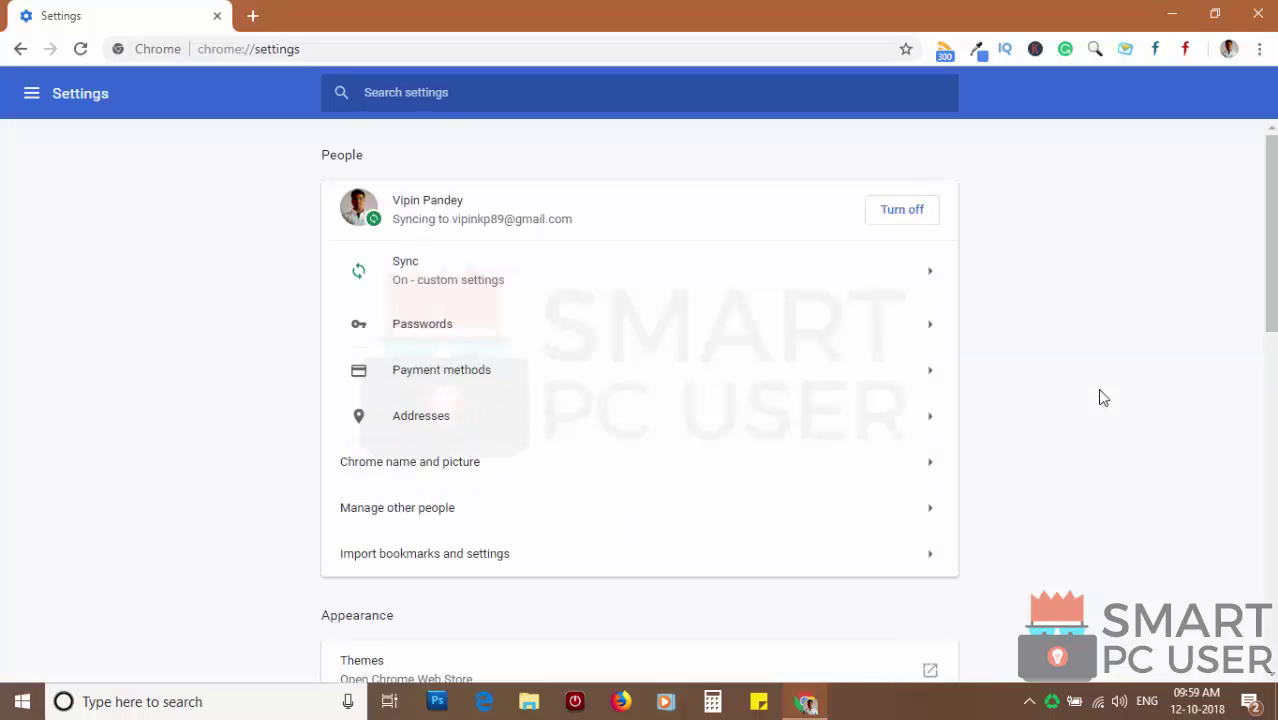
# - Restore Chrome's settings to their original defaults and confirm the reset
pyautogui.scroll(-5, 1100, 397)
pyautogui.scroll(-5, 1118, 391)
pyautogui.click(665, 606)
pyautogui.scroll(-10, 1113, 420)
pyautogui.scroll(-5, 1115, 421)
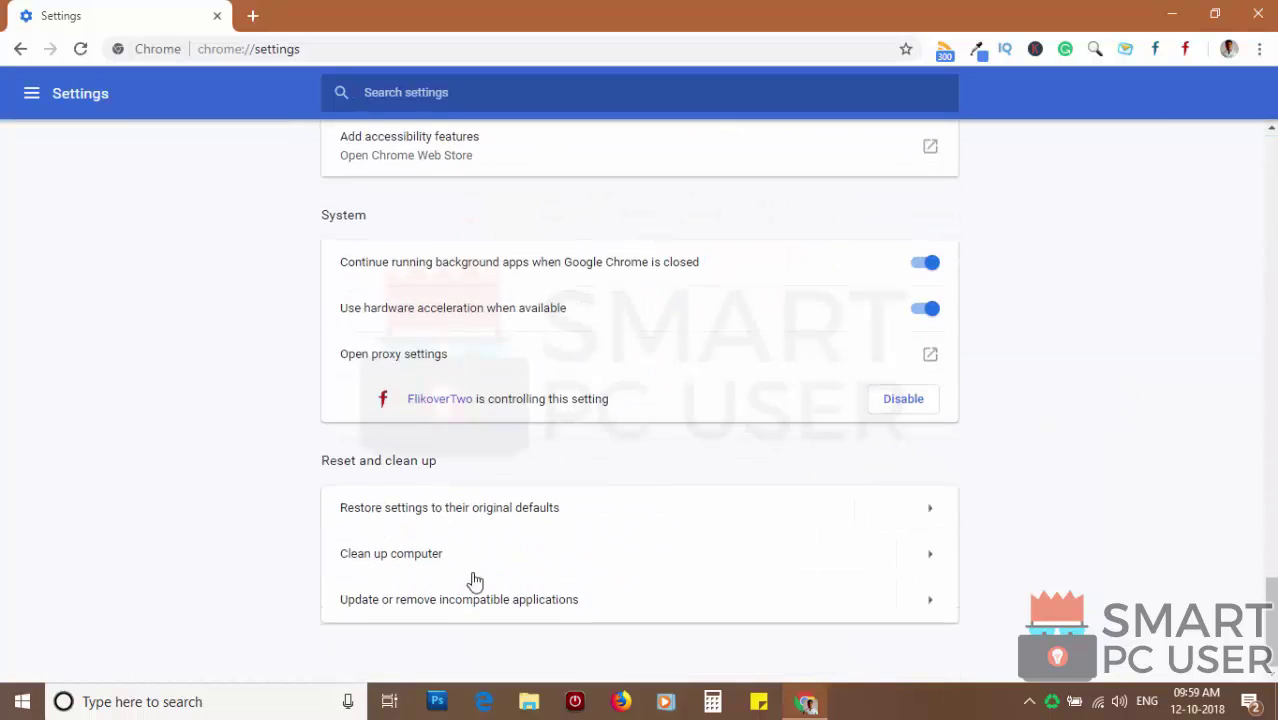
pyautogui.click(423, 510)
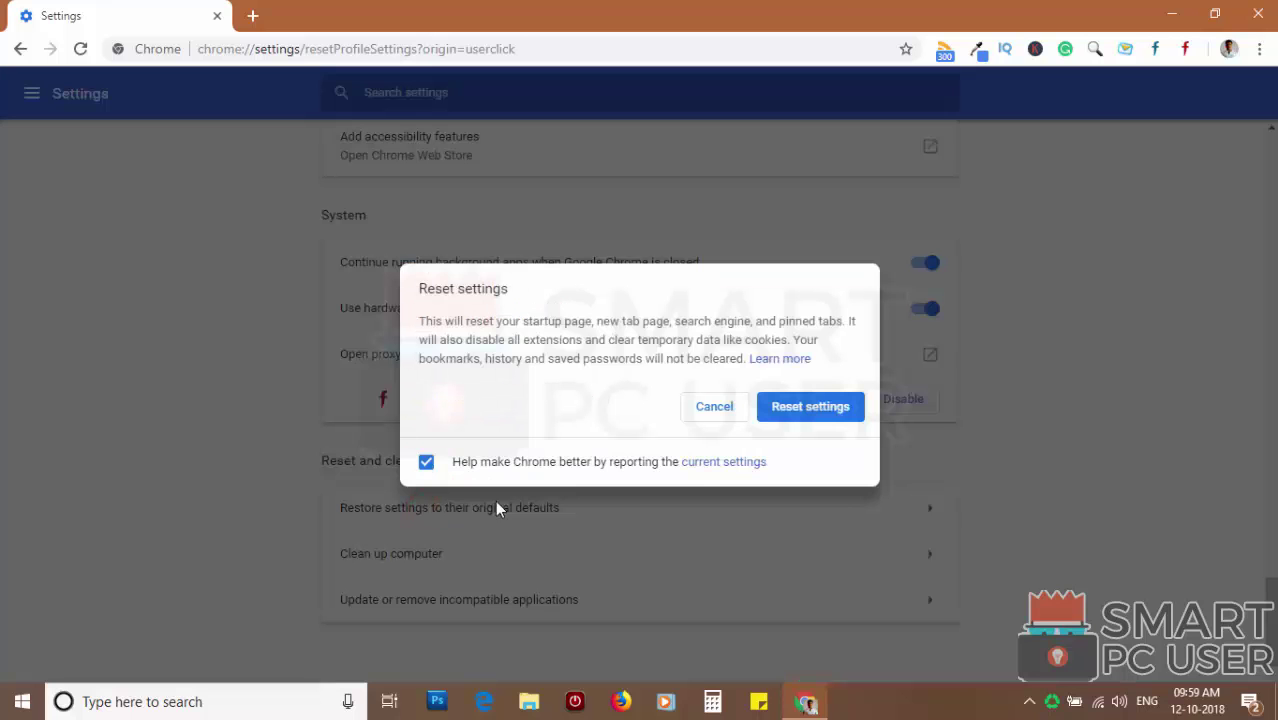
pyautogui.click(822, 410)
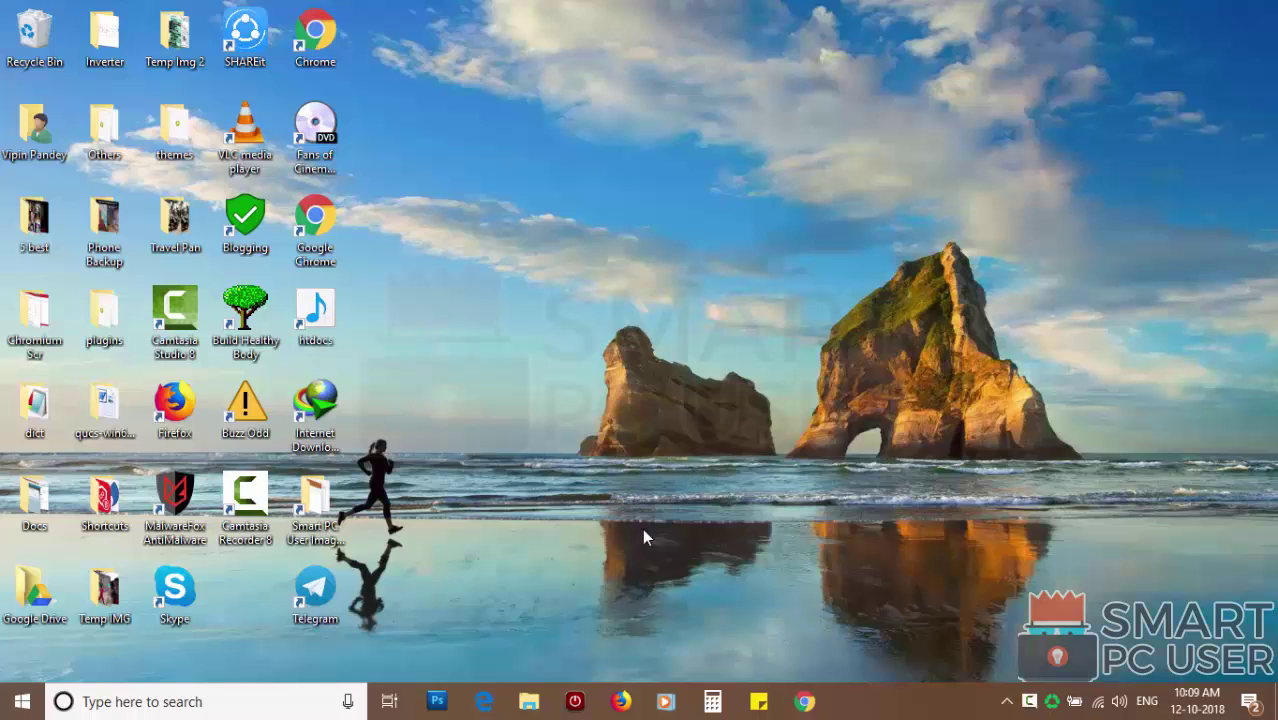
# - Launch Firefox and open the Notifications settings under Privacy & Security
pyautogui.click(621, 701)
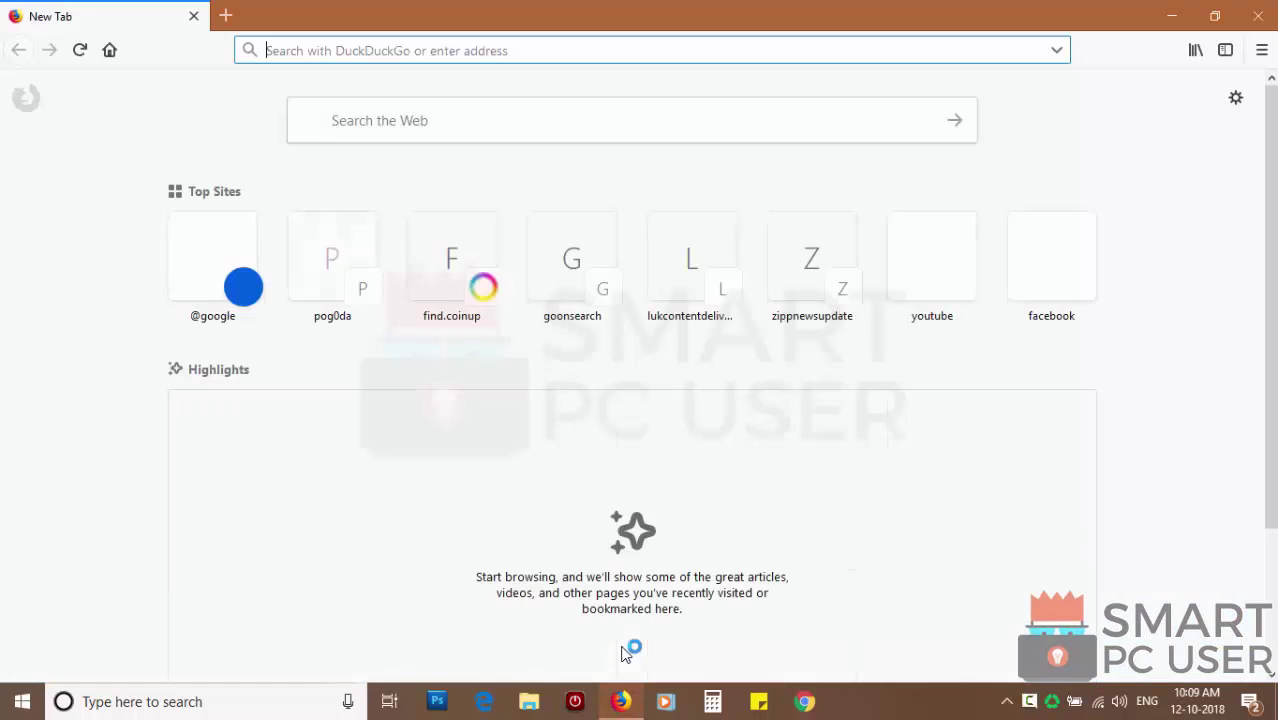
pyautogui.click(1262, 50)
pyautogui.click(1076, 346)
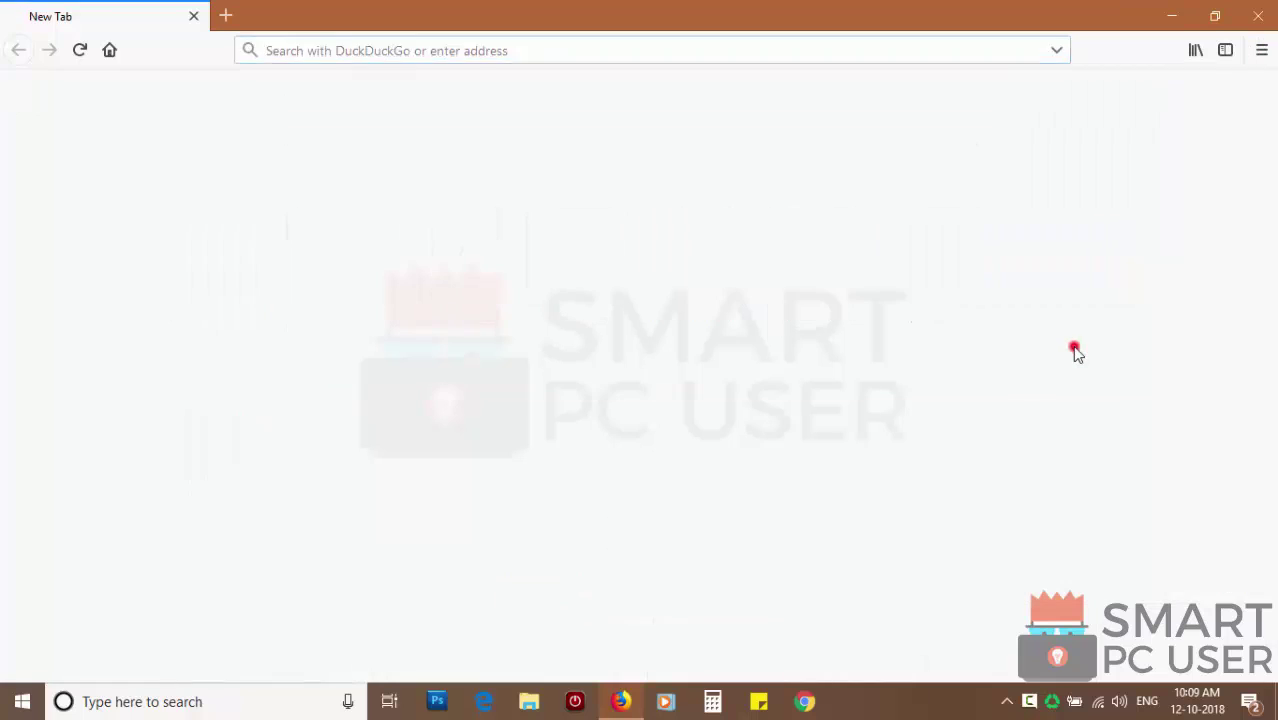
pyautogui.click(140, 293)
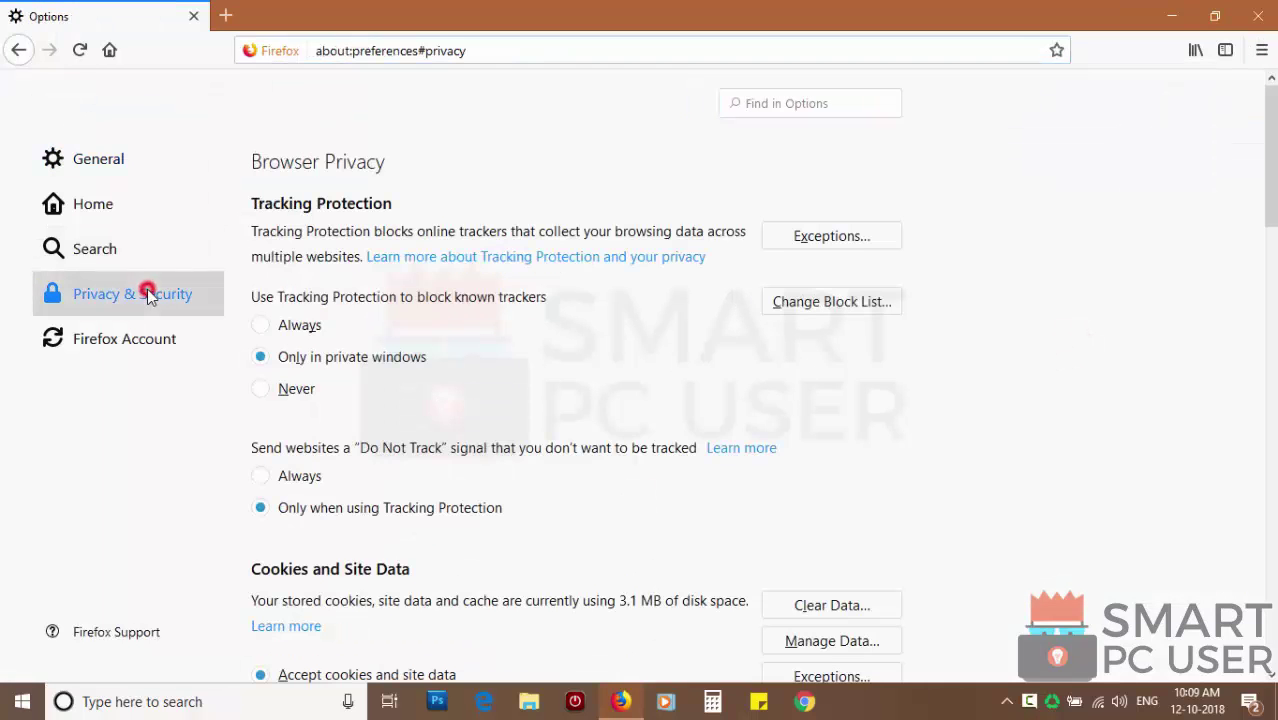
pyautogui.scroll(-10, 571, 382)
pyautogui.scroll(-4, 571, 382)
pyautogui.scroll(-5, 571, 382)
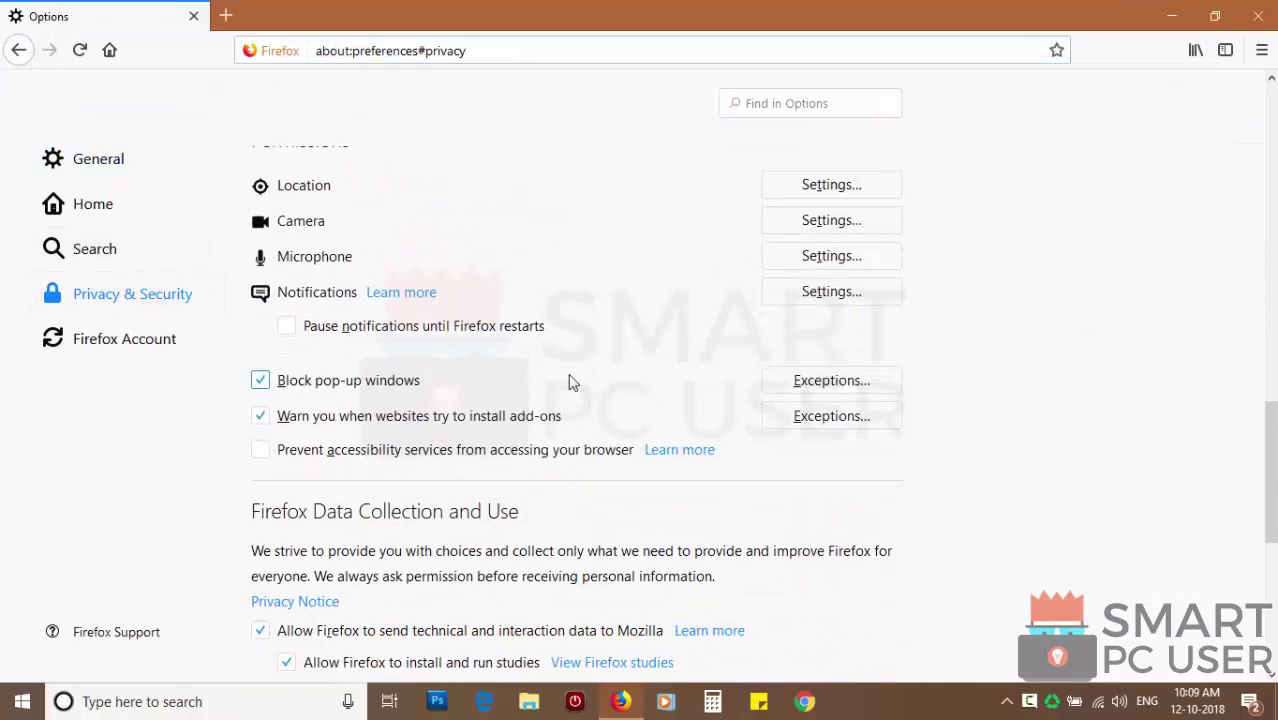
pyautogui.scroll(-4, 571, 382)
pyautogui.scroll(4, 347, 307)
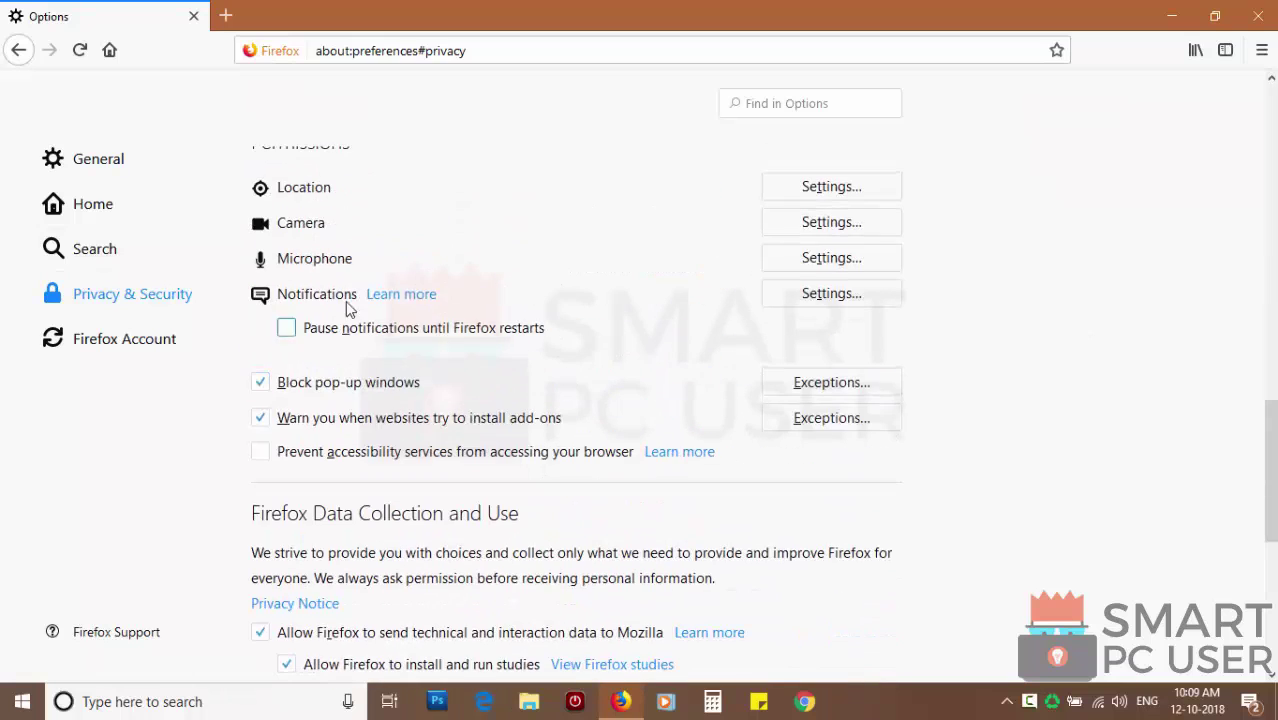
pyautogui.click(835, 294)
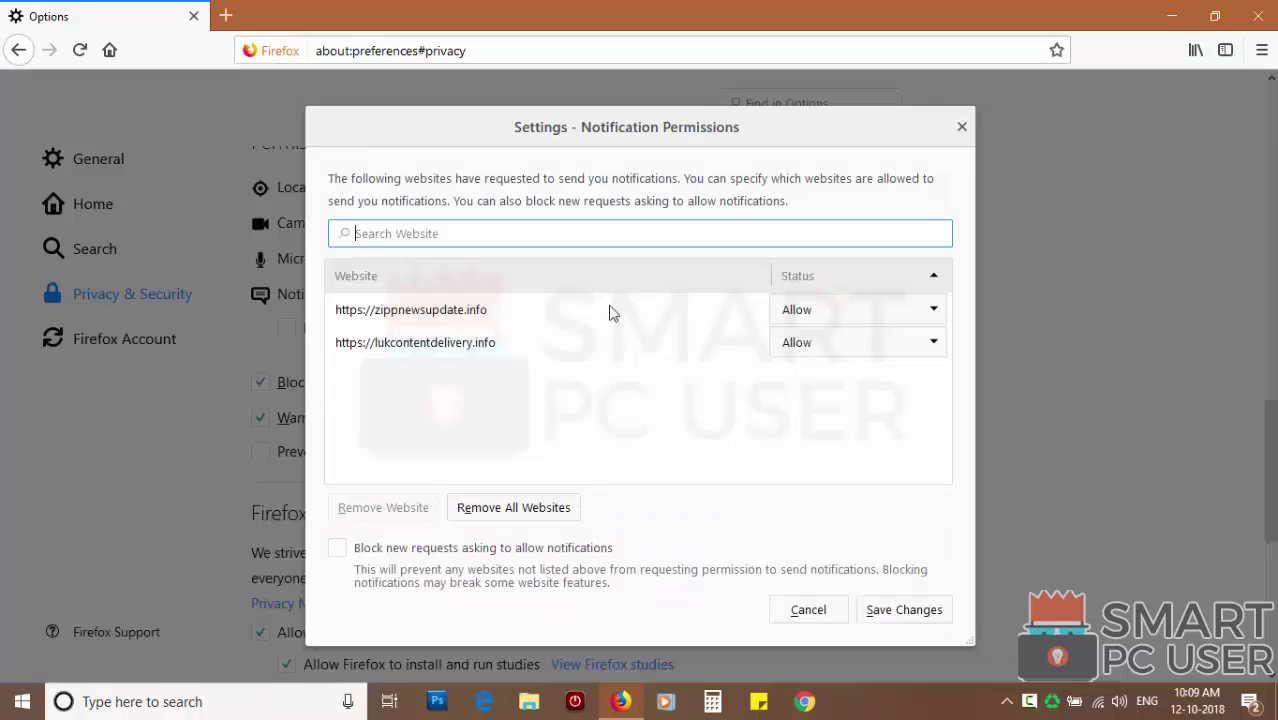
# - Block zippnewsupdate.info and lukcontentdelivery.info, remove all websites, and save changes
pyautogui.click(843, 317)
pyautogui.click(800, 366)
pyautogui.click(810, 342)
pyautogui.click(800, 393)
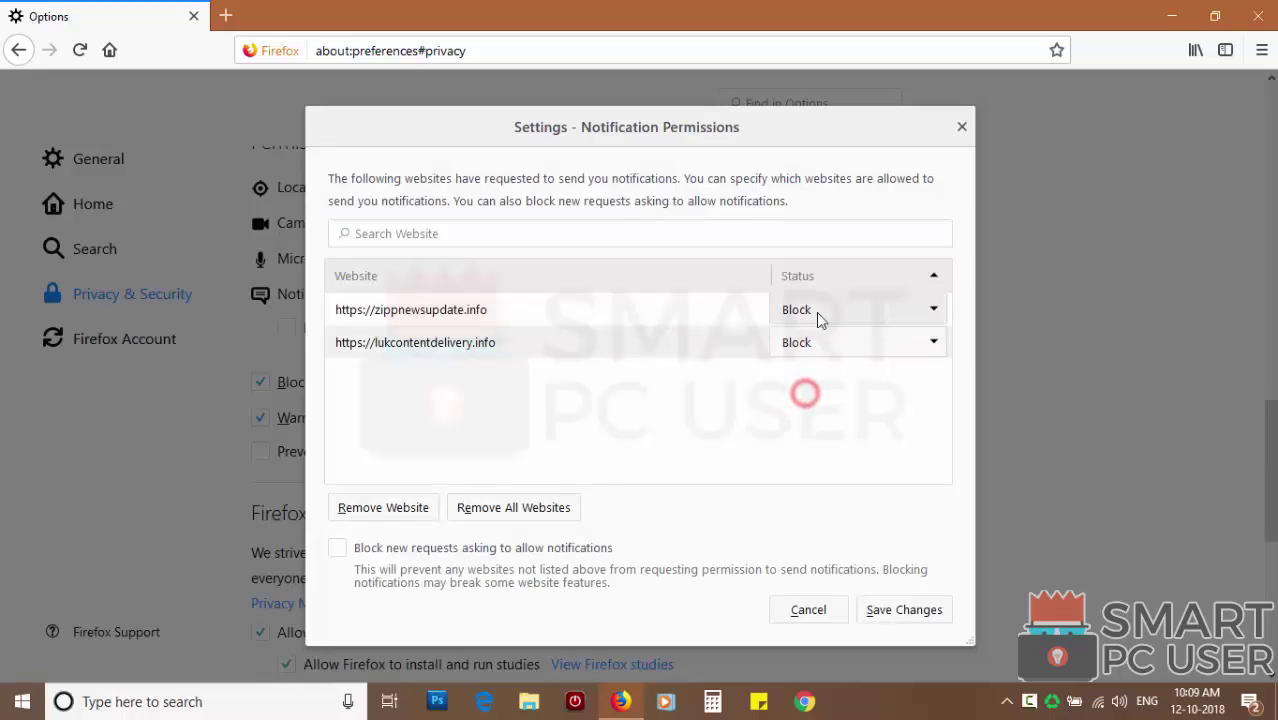
pyautogui.click(515, 509)
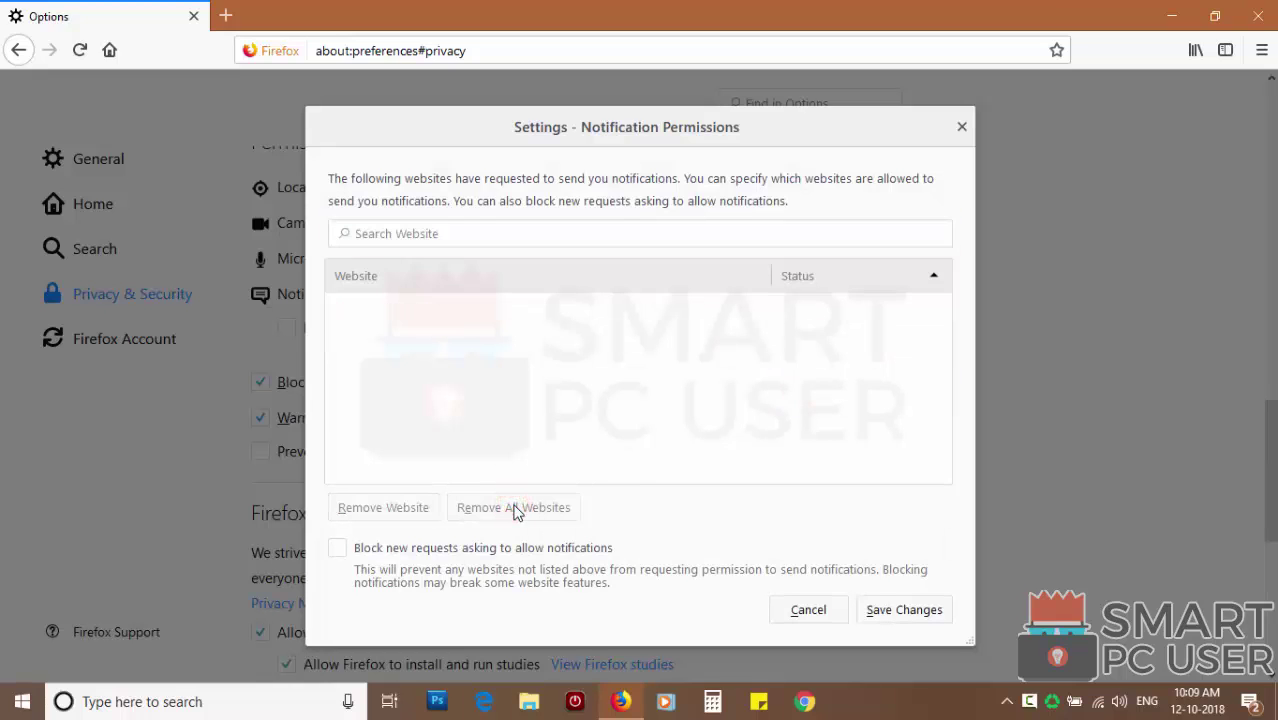
pyautogui.click(899, 612)
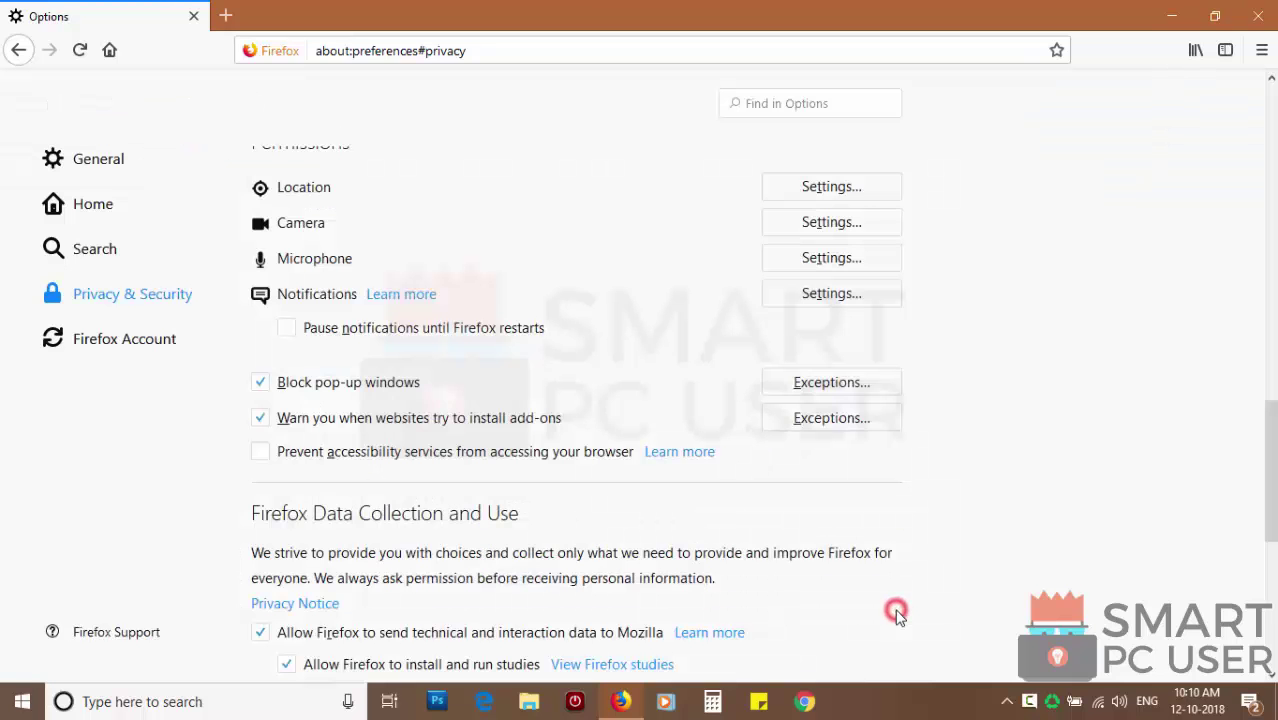
# - Close and relaunch Firefox, then open Help > Troubleshooting Information
pyautogui.click(1257, 16)
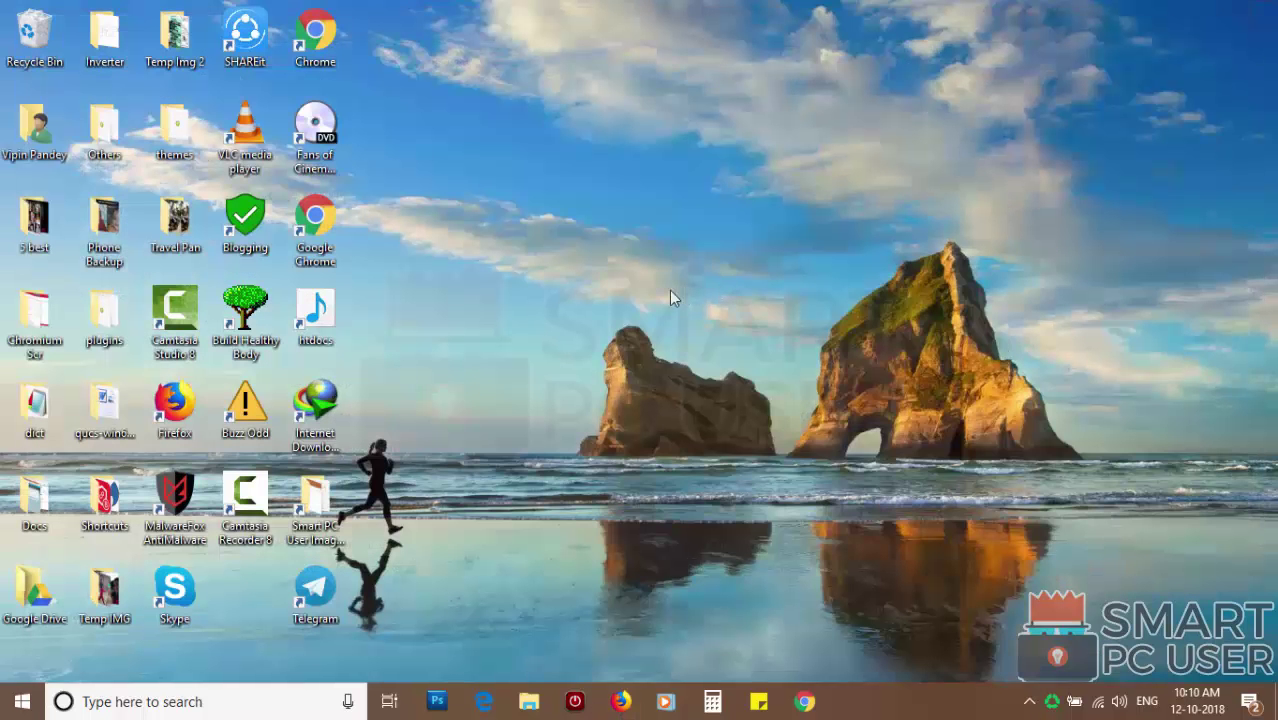
pyautogui.click(621, 702)
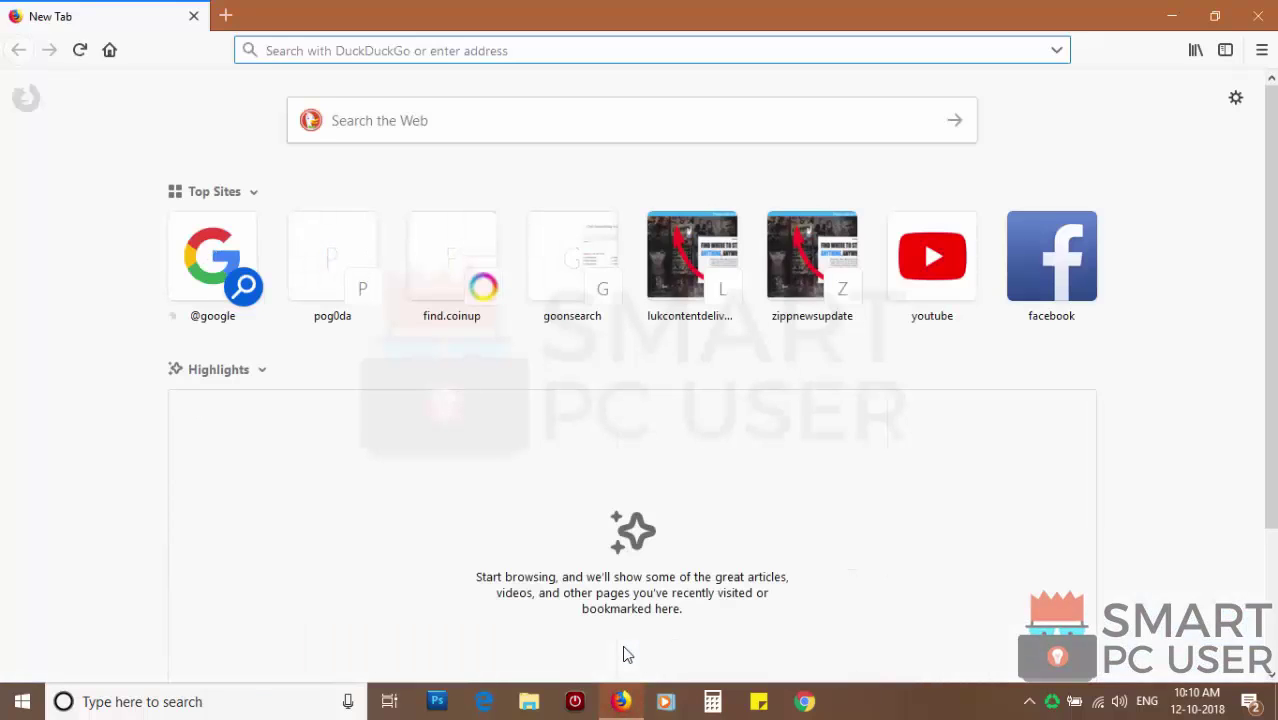
pyautogui.click(1261, 55)
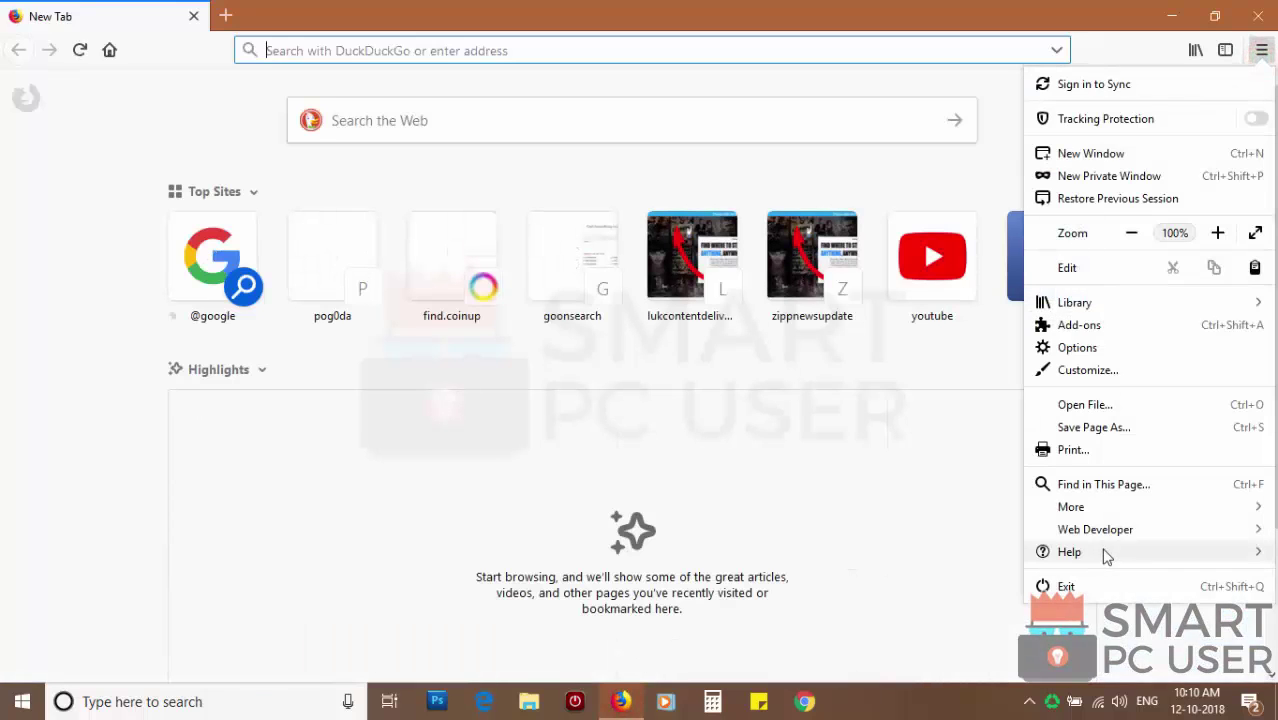
pyautogui.click(1104, 551)
pyautogui.click(1095, 192)
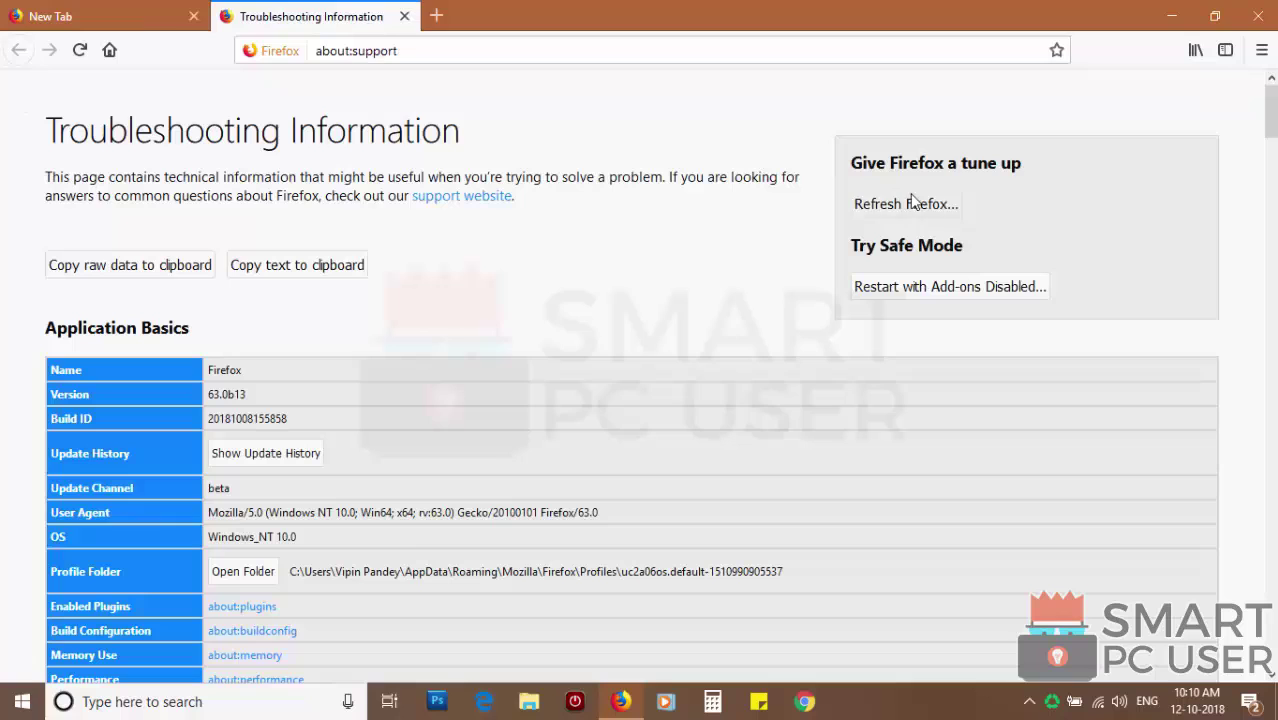
# - Refresh Firefox, finish the import, and restore only selected windows and tabs
pyautogui.click(914, 205)
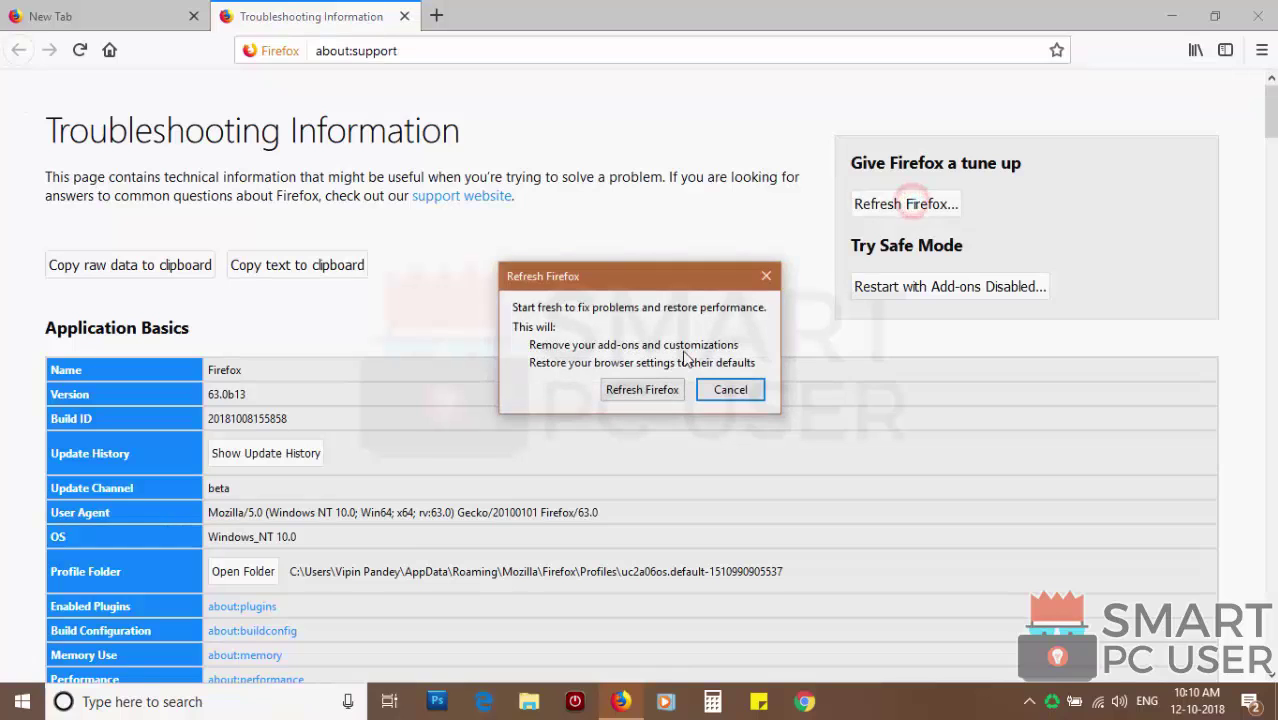
pyautogui.click(636, 391)
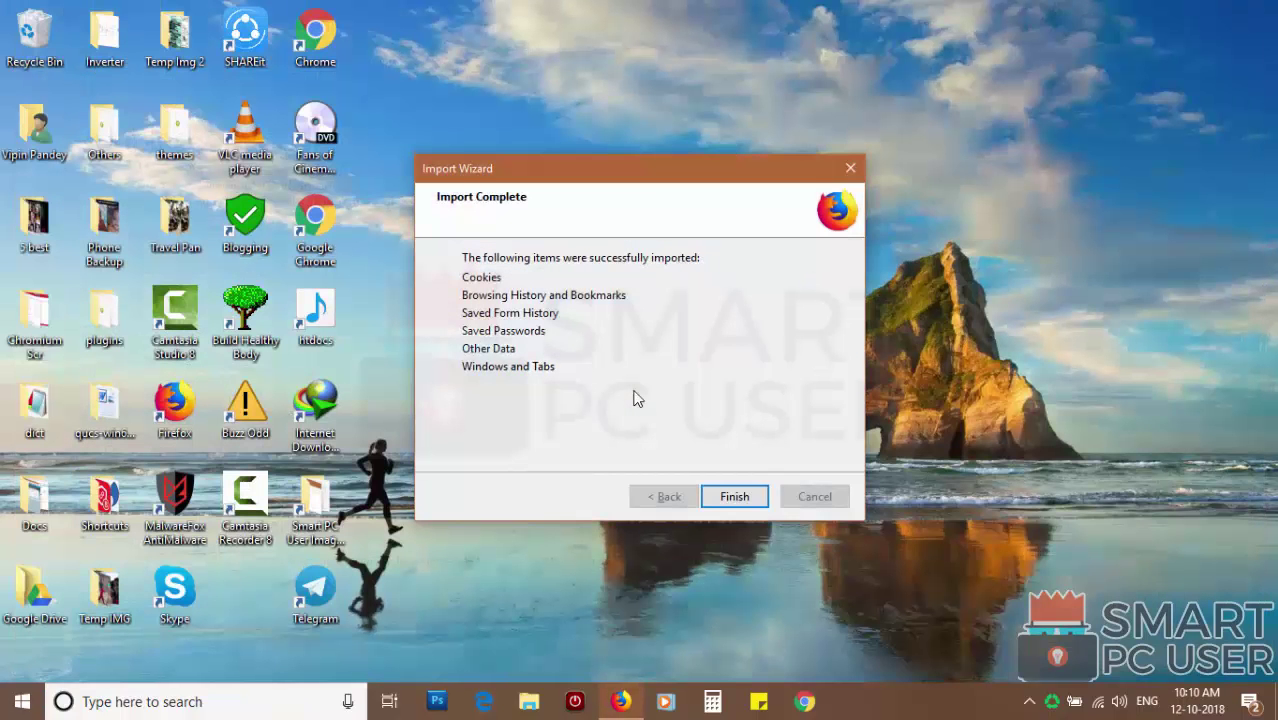
pyautogui.click(733, 496)
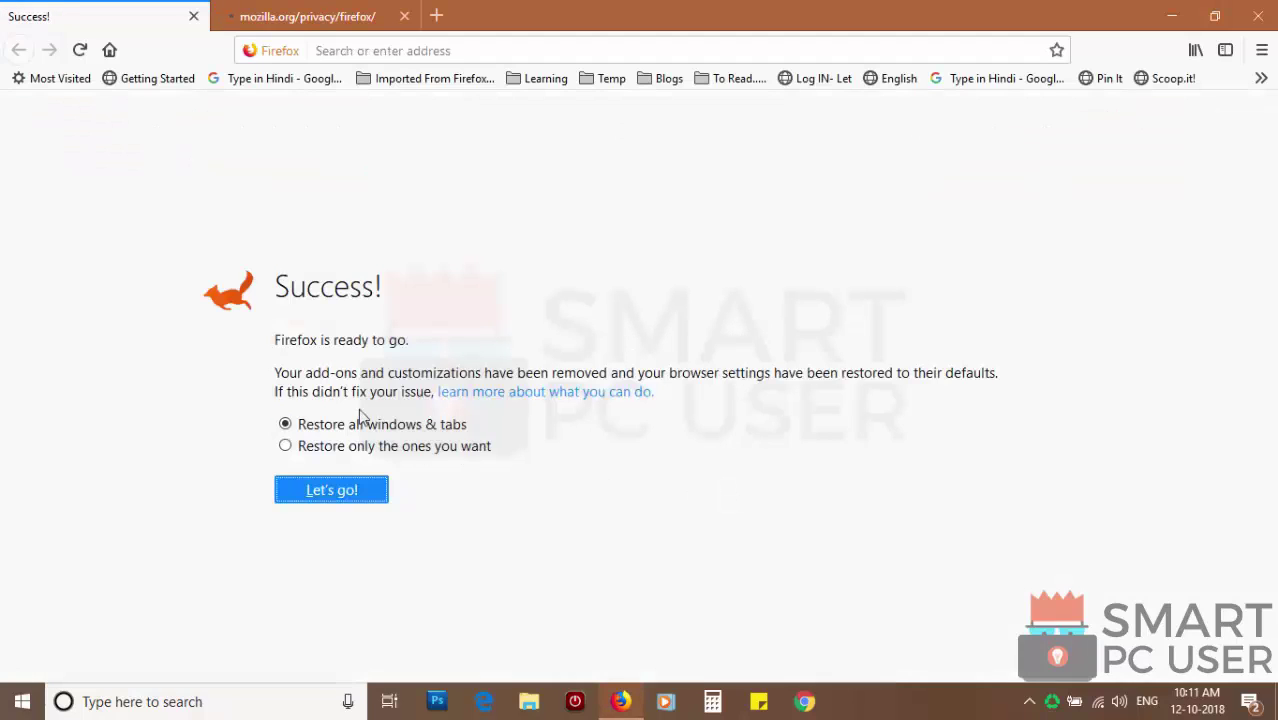
pyautogui.click(365, 446)
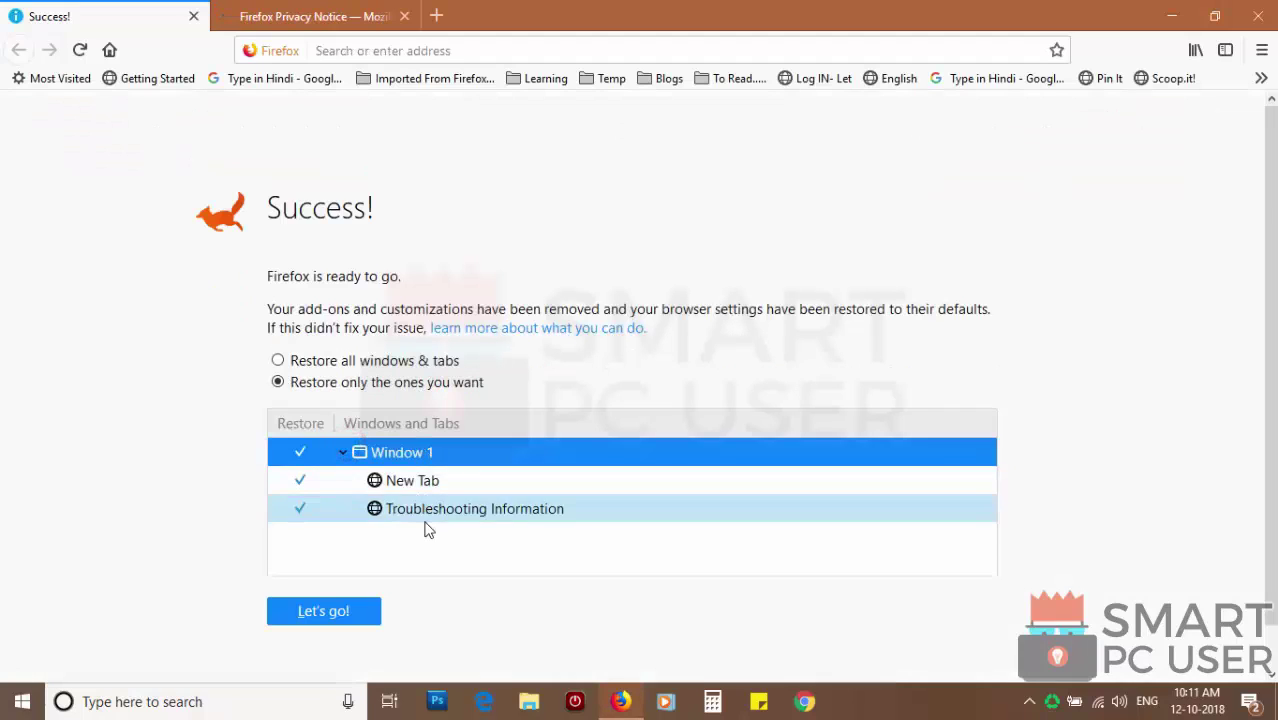
pyautogui.click(345, 609)
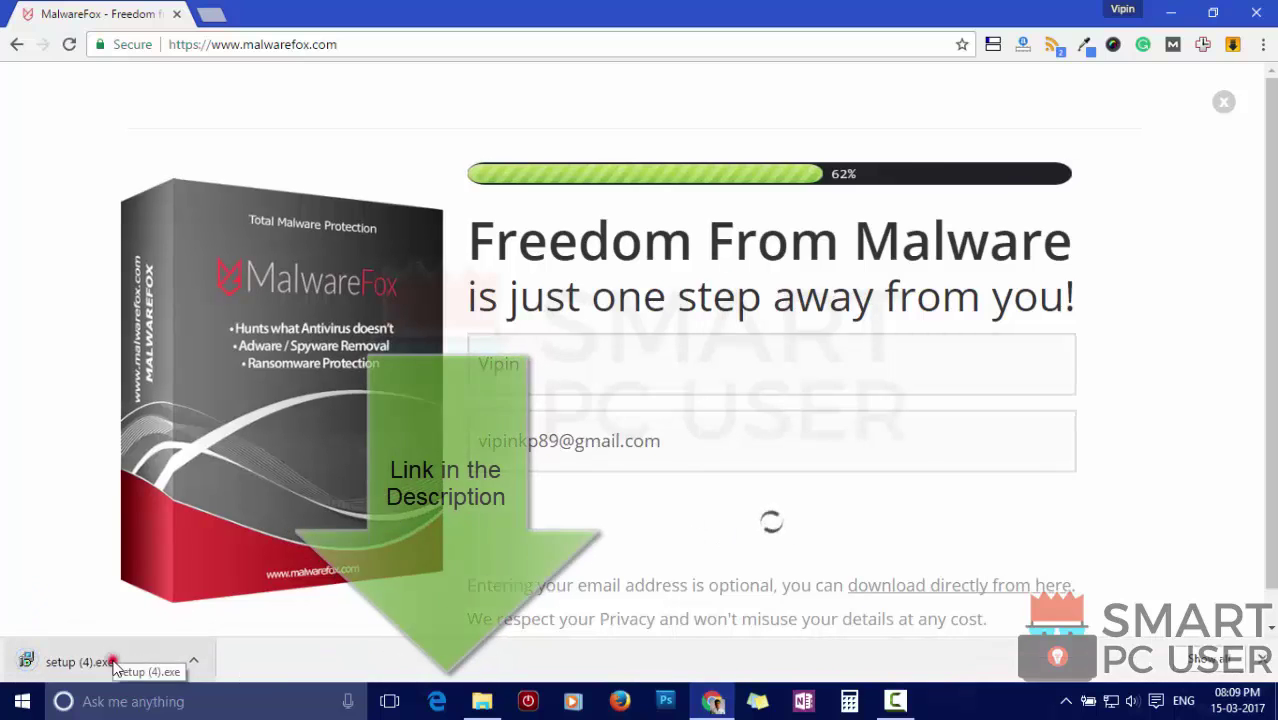
# - Install MalwareFox from setup (4).exe, accepting the license and the default folder
pyautogui.click(100, 662)
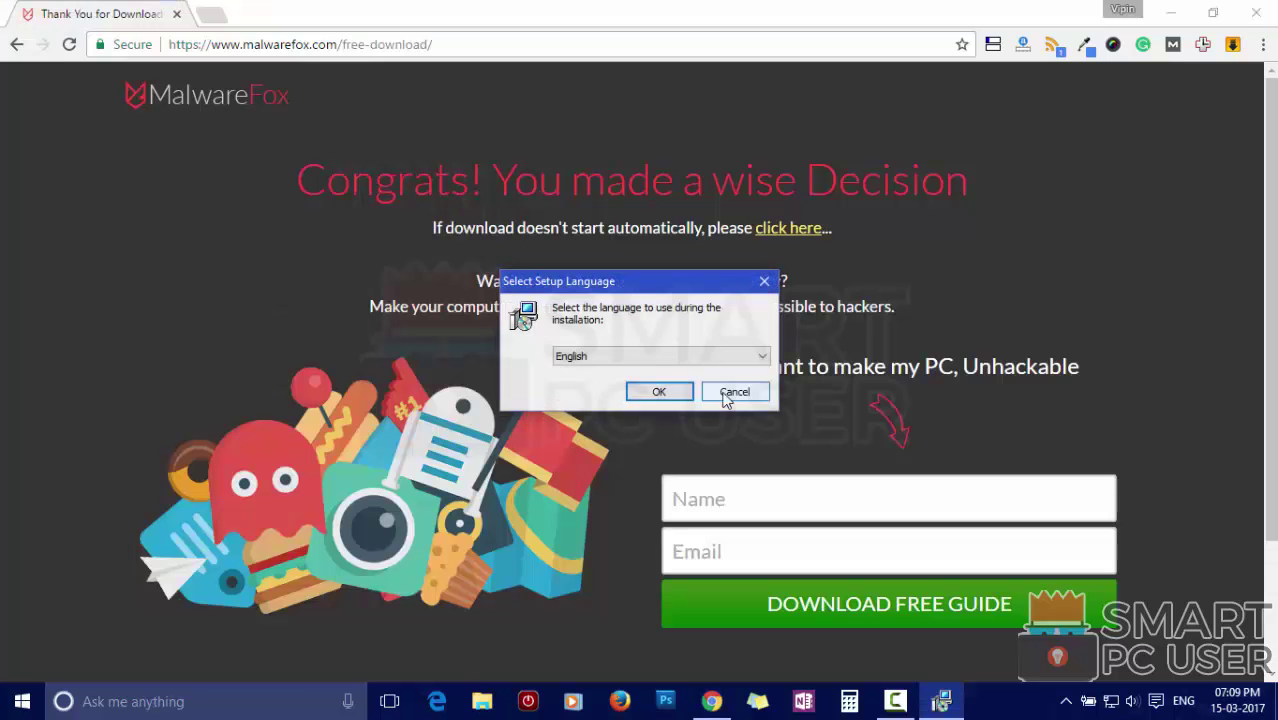
pyautogui.click(680, 391)
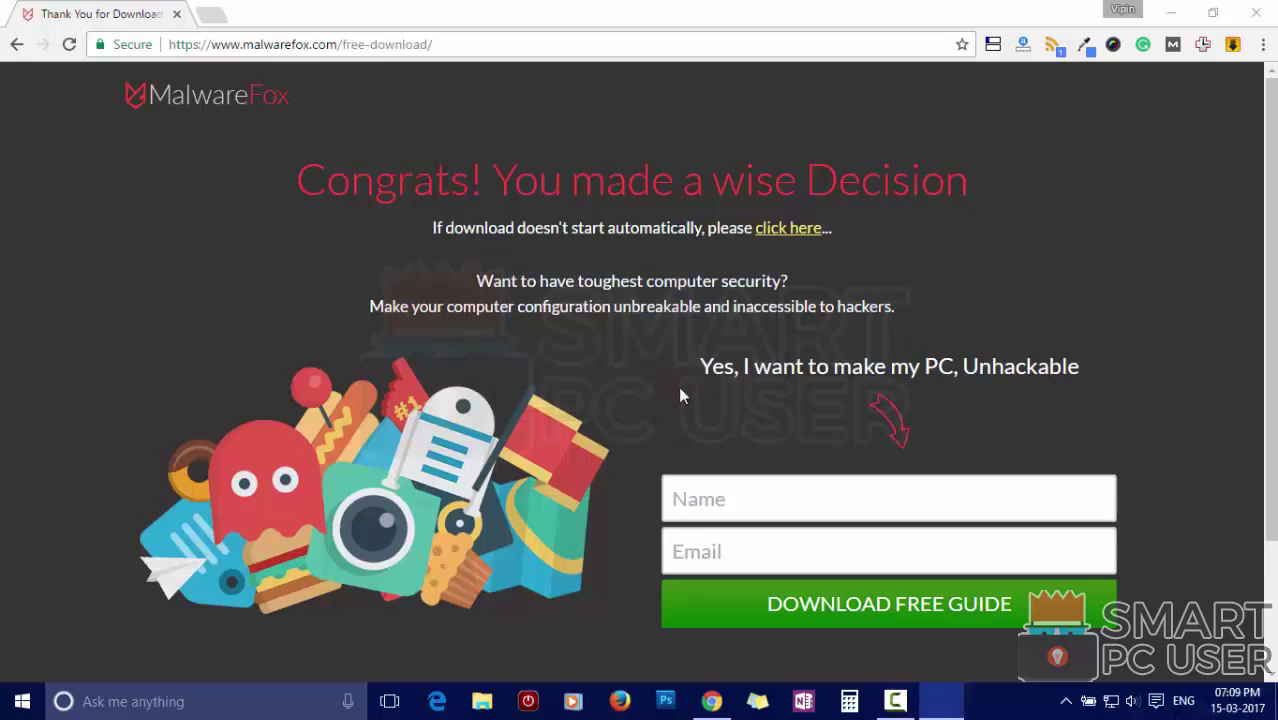
pyautogui.click(755, 508)
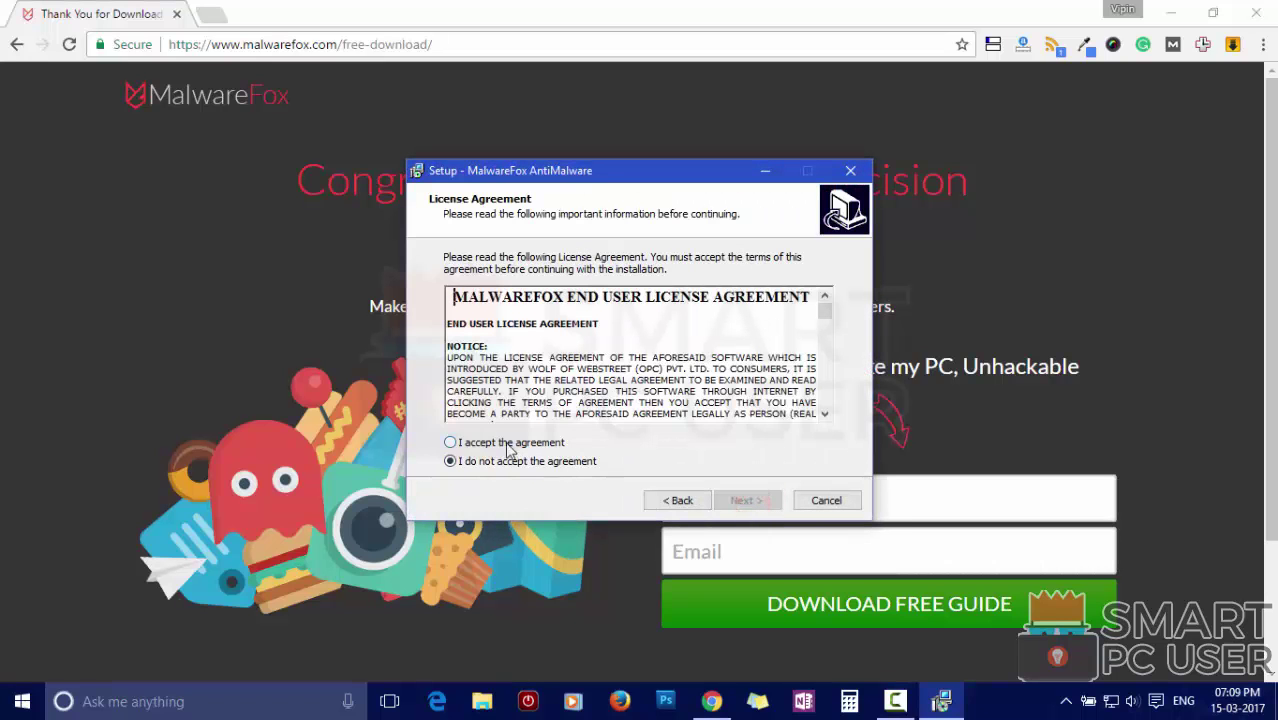
pyautogui.click(505, 442)
pyautogui.click(762, 502)
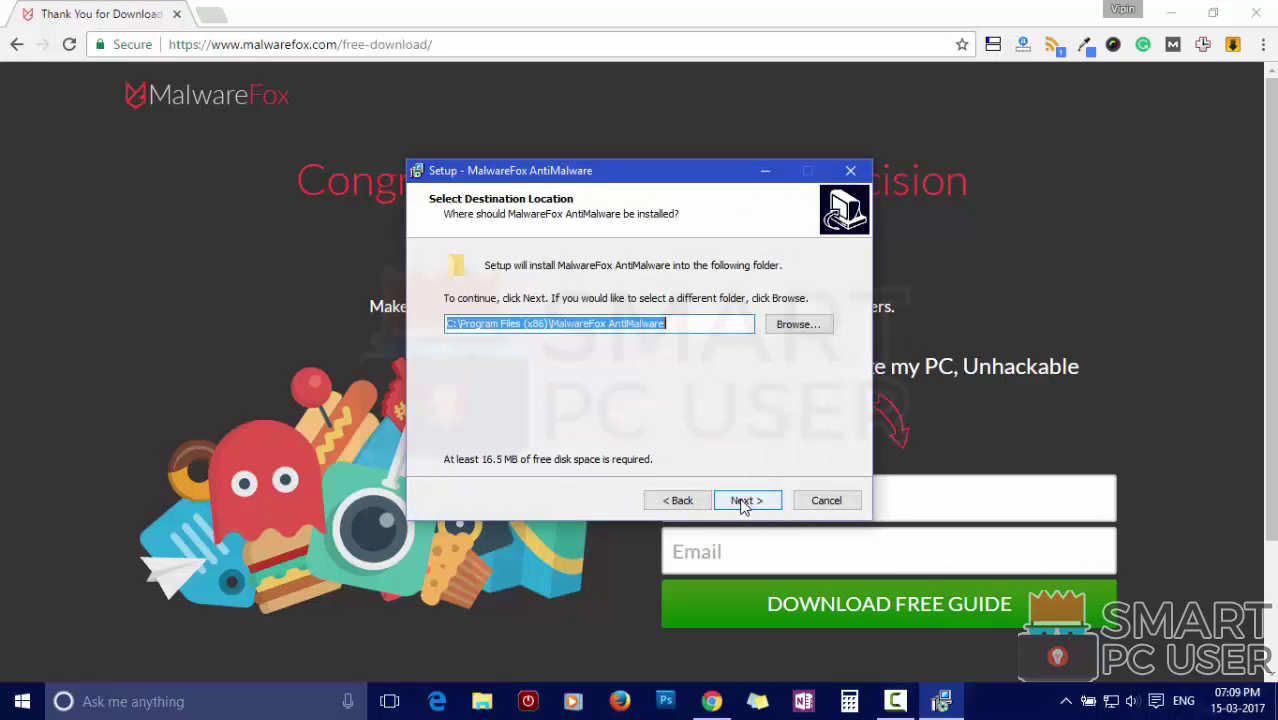
pyautogui.click(760, 500)
pyautogui.click(747, 500)
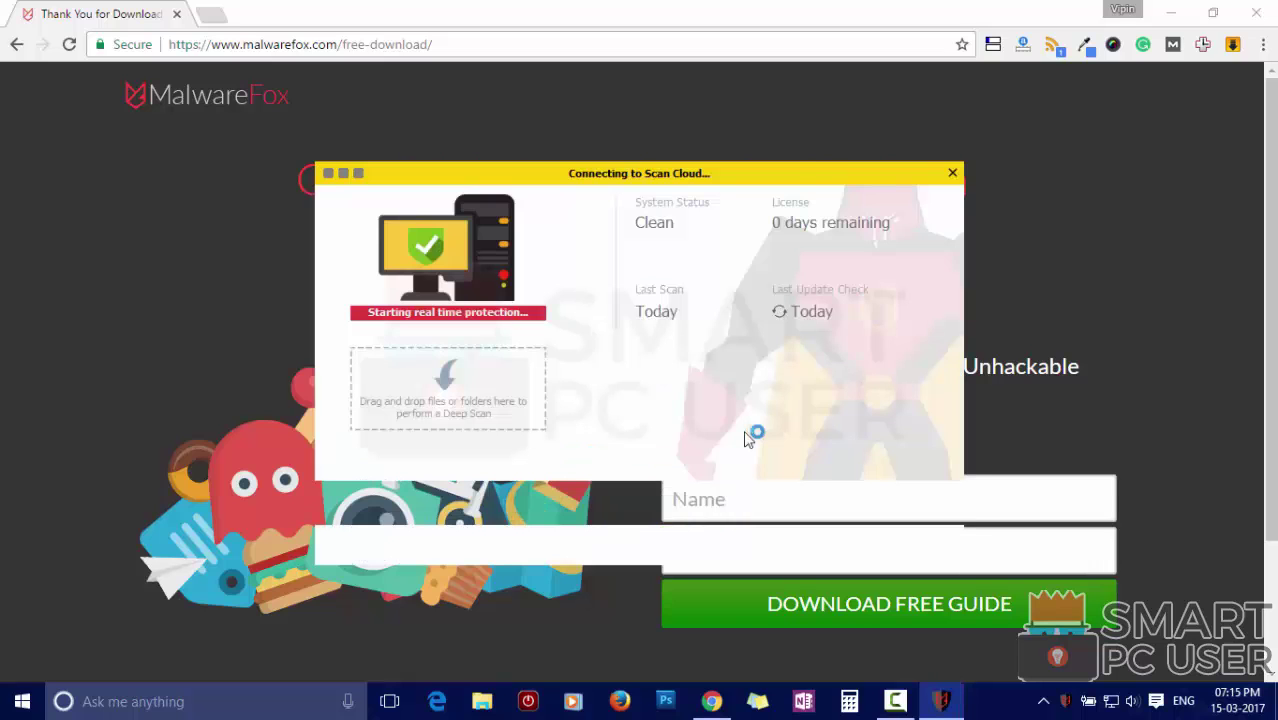
# - Update MalwareFox to the newer version via Update Now
pyautogui.click(670, 172)
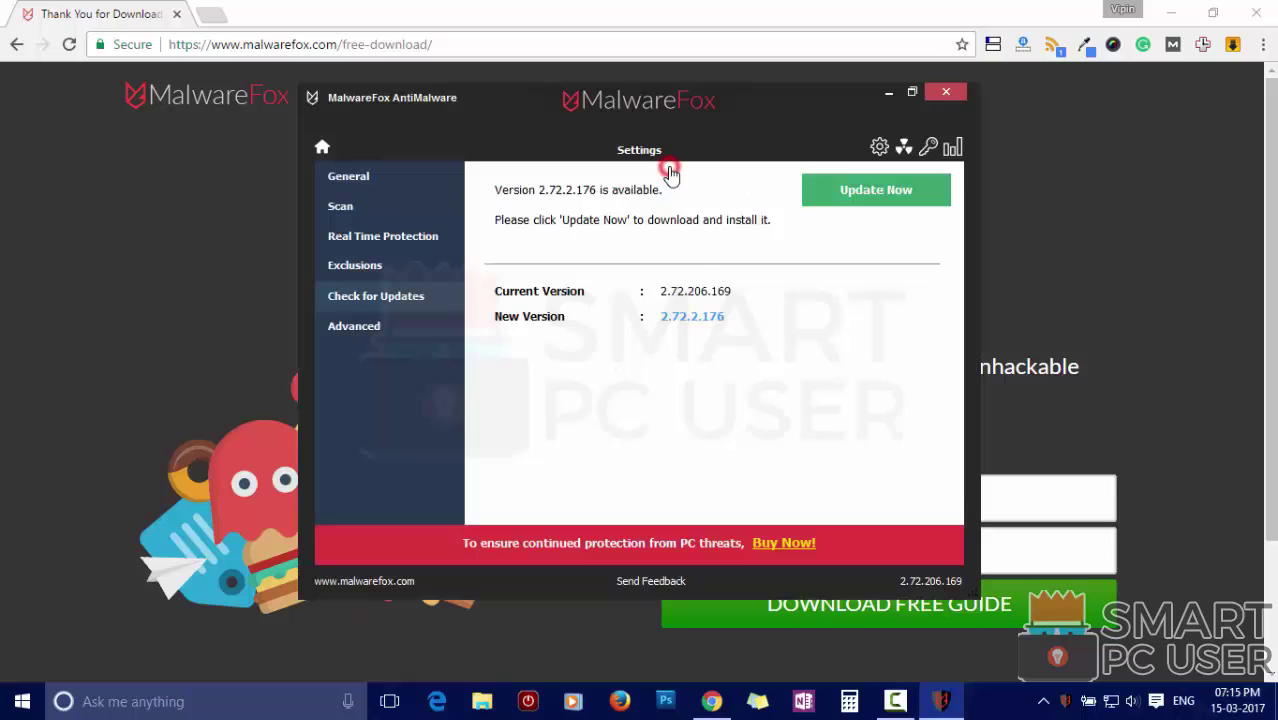
pyautogui.click(867, 197)
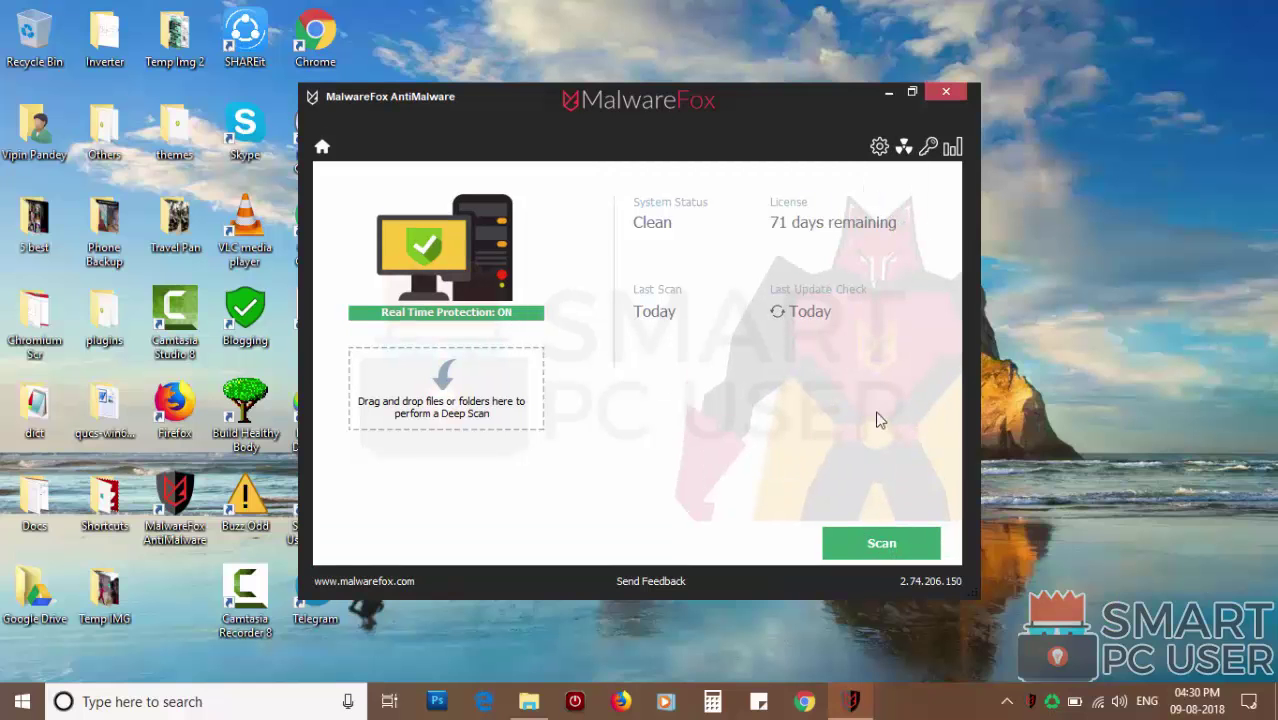
# - Run a MalwareFox scan and clean the four suspicious browser settings found
pyautogui.click(889, 541)
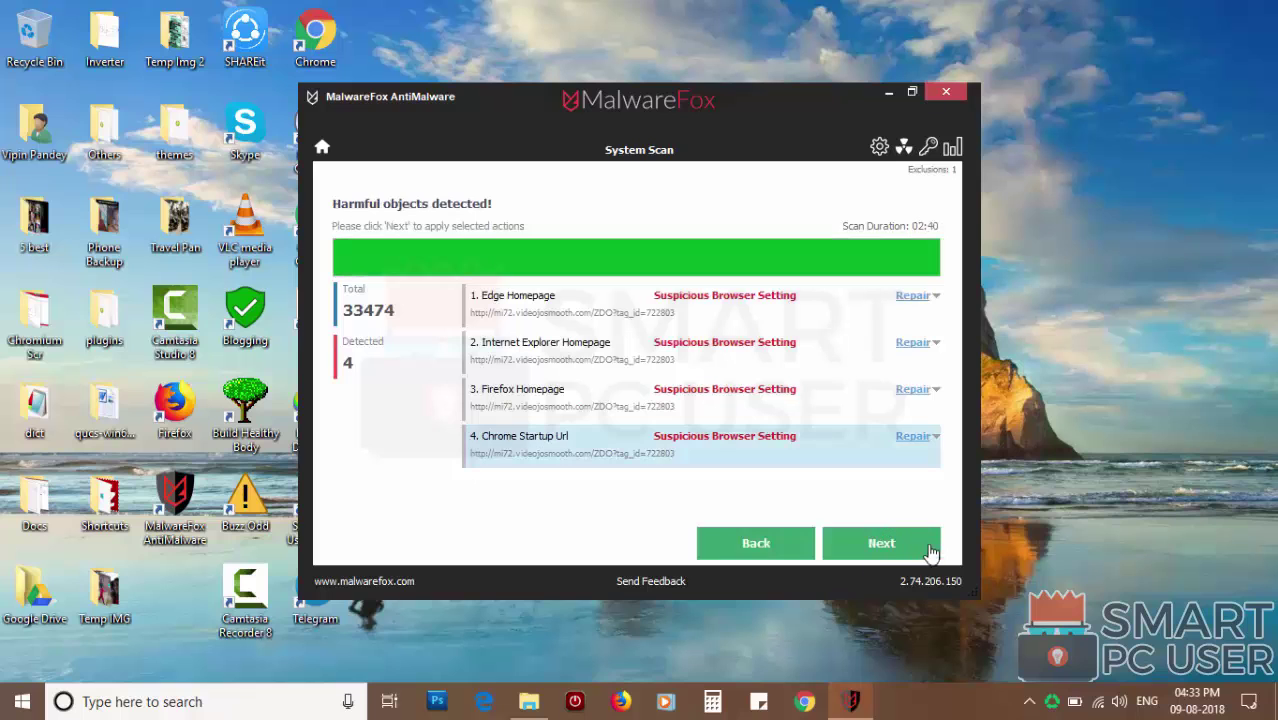
pyautogui.click(922, 545)
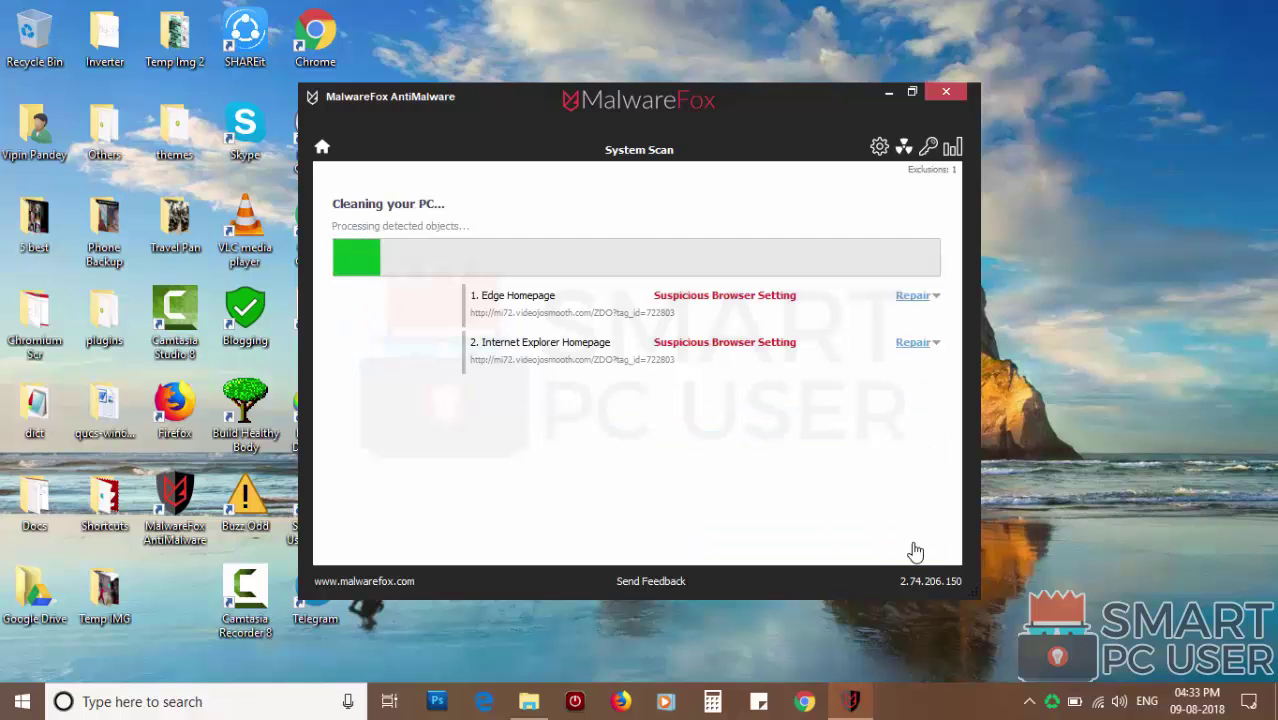